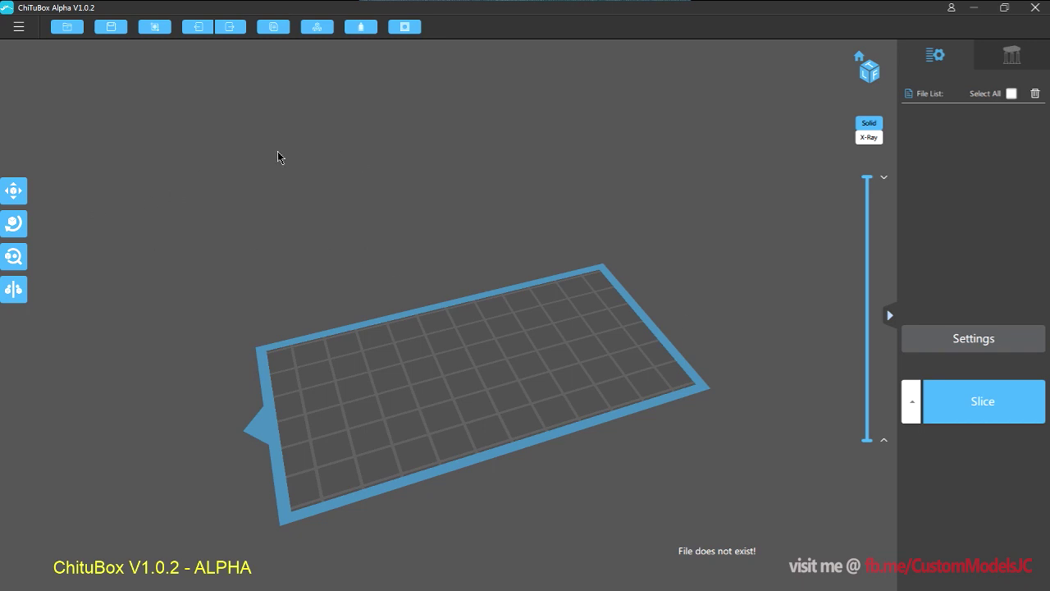
# Step: Start opening a model file and browse to the STL folder inside chitut_tut
pyautogui.click(13, 32)
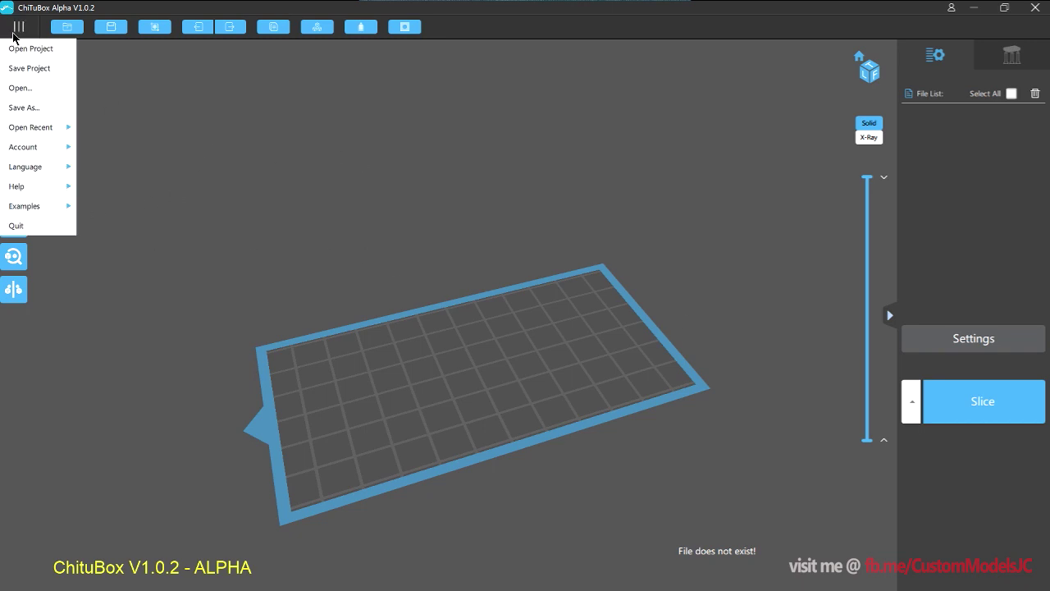
pyautogui.click(15, 31)
pyautogui.click(20, 31)
pyautogui.click(37, 92)
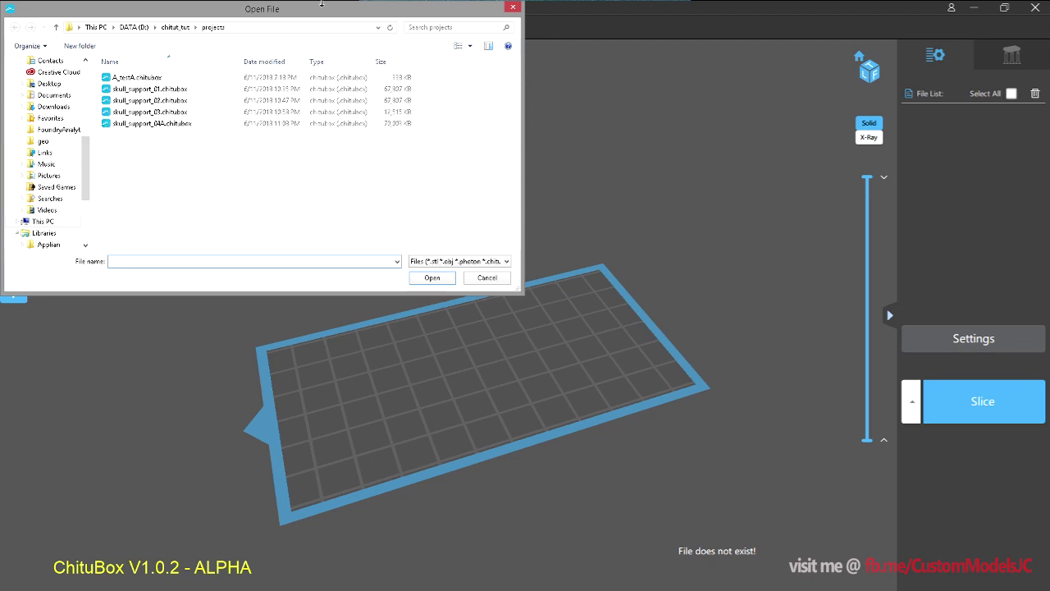
pyautogui.moveTo(322, 7); pyautogui.dragTo(522, 36)
pyautogui.click(378, 55)
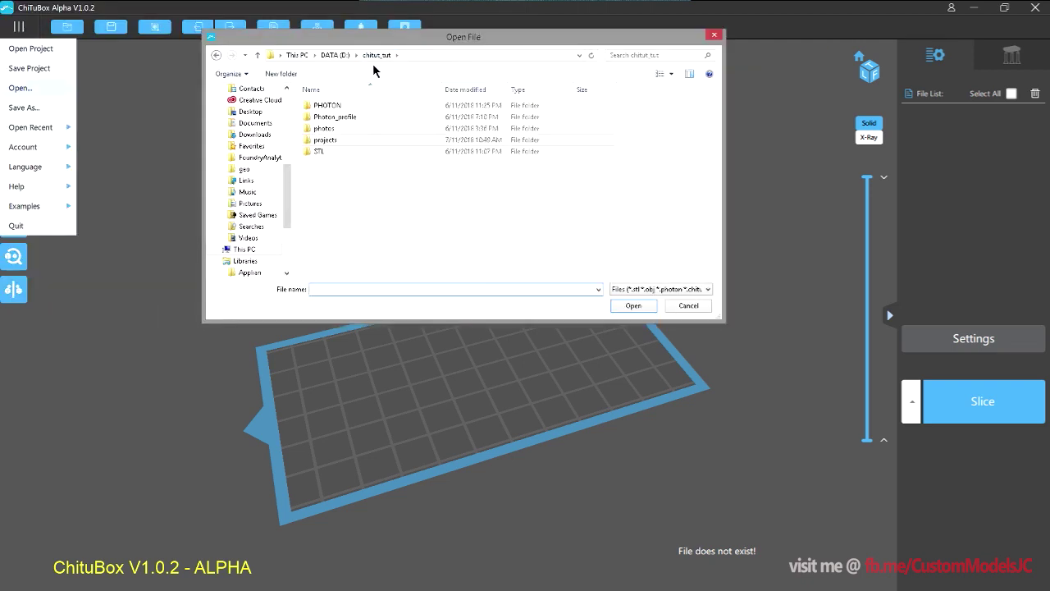
pyautogui.doubleClick(335, 151)
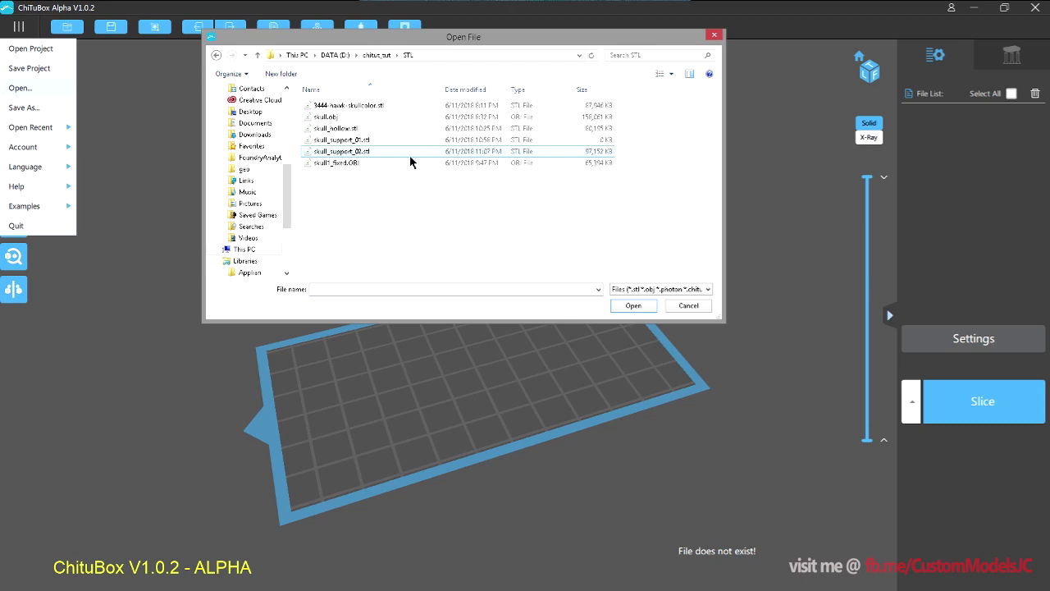
# Step: Load skull_hollow.stl onto the build plate
pyautogui.click(357, 129)
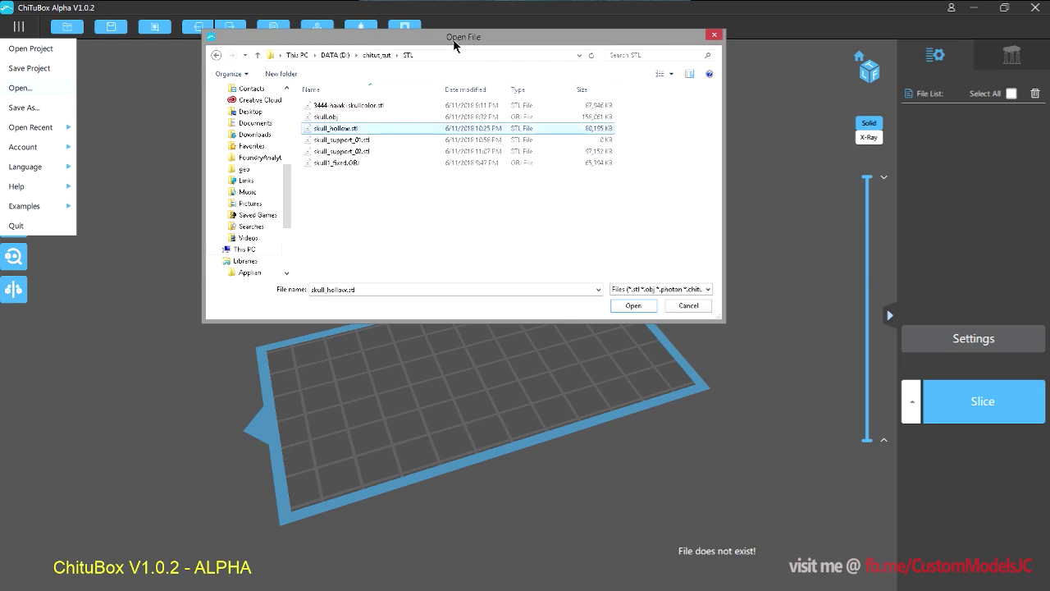
pyautogui.moveTo(453, 40); pyautogui.dragTo(450, 129)
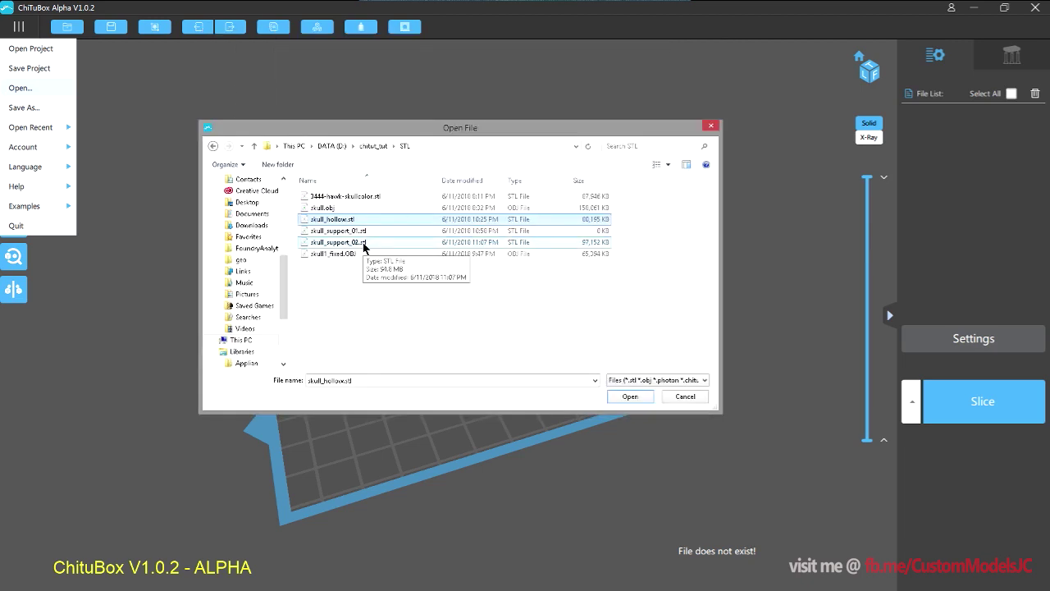
pyautogui.press('Return')
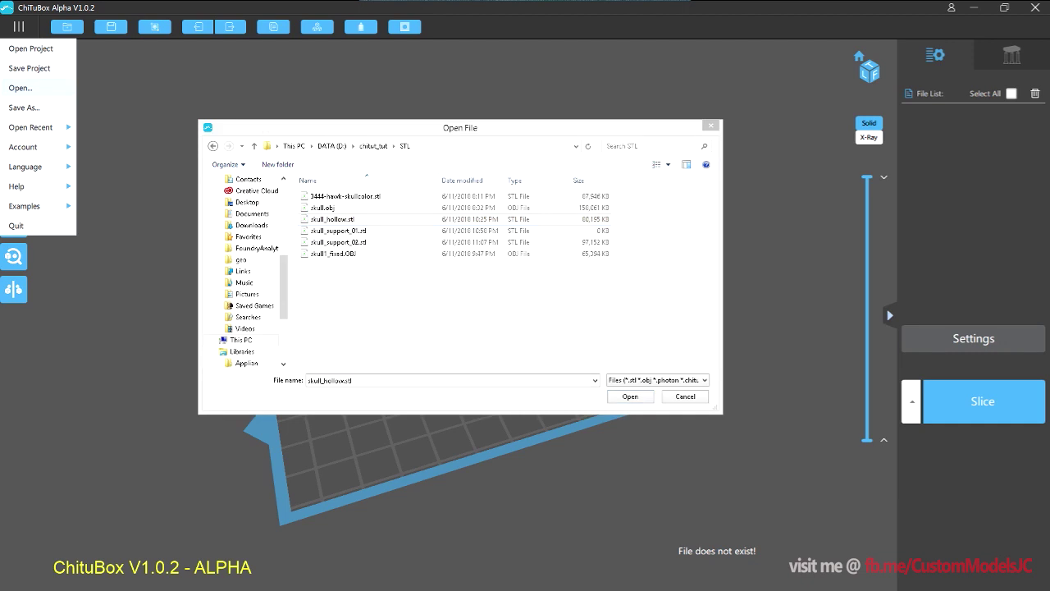
pyautogui.click(344, 222)
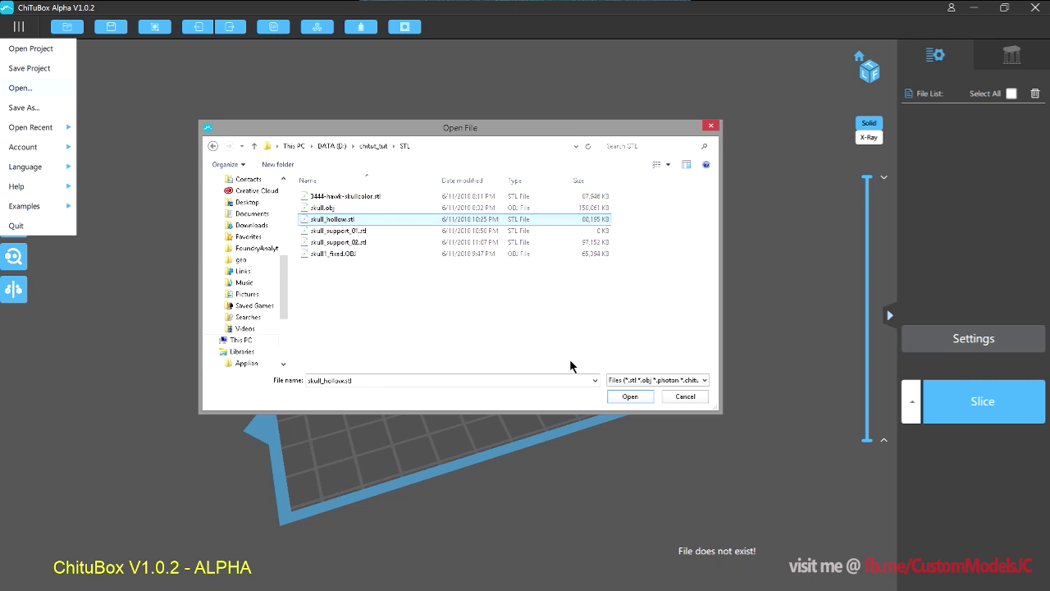
pyautogui.click(630, 395)
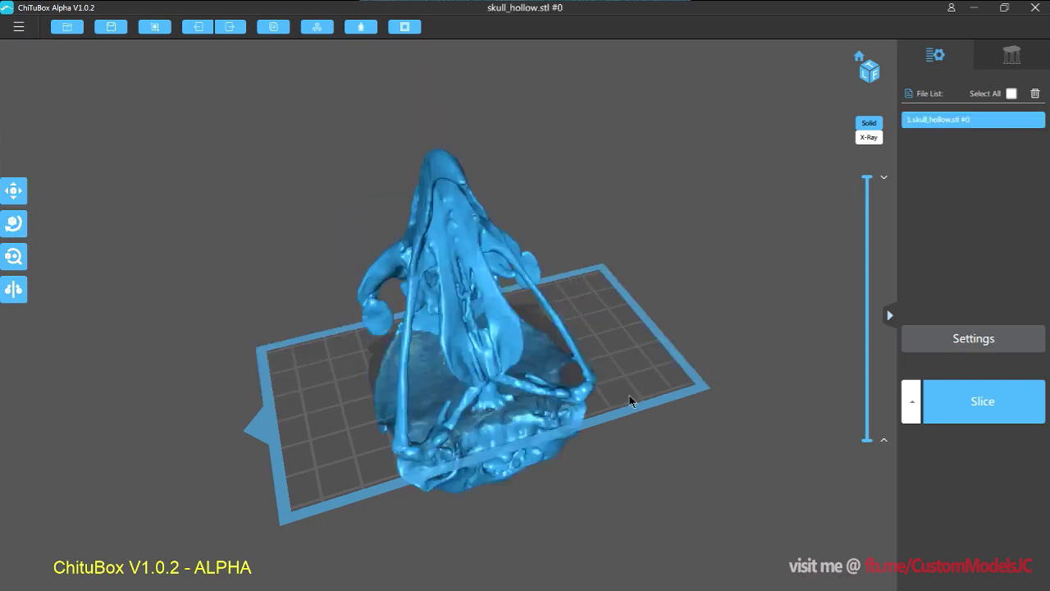
# Step: Examine the imported skull on the build plate from several angles
pyautogui.moveTo(661, 270); pyautogui.dragTo(602, 279, button='right')
pyautogui.moveTo(601, 284); pyautogui.dragTo(984, 271)
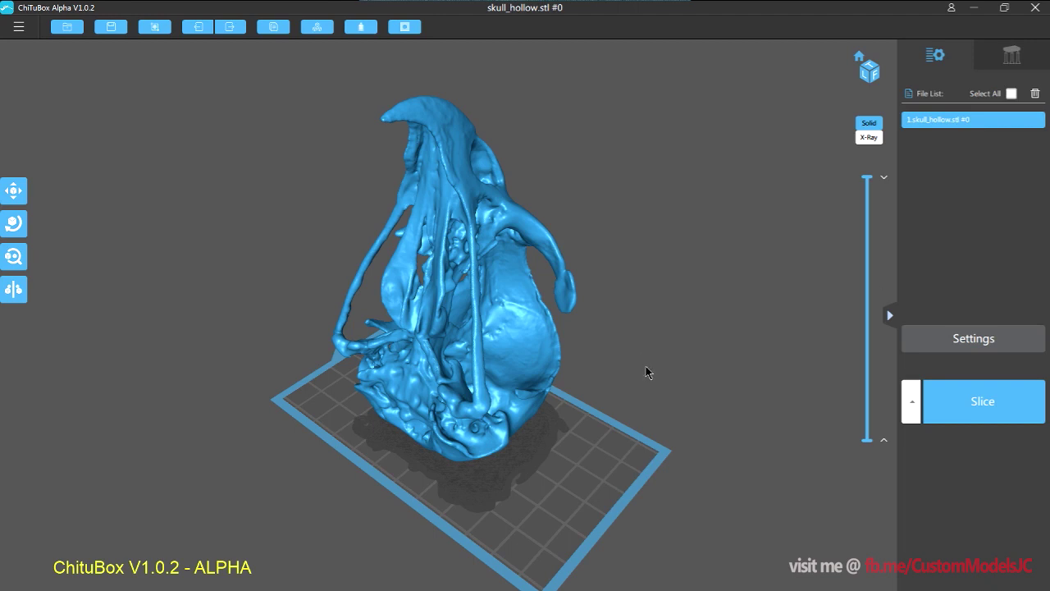
pyautogui.moveTo(646, 366); pyautogui.dragTo(646, 363, button='right')
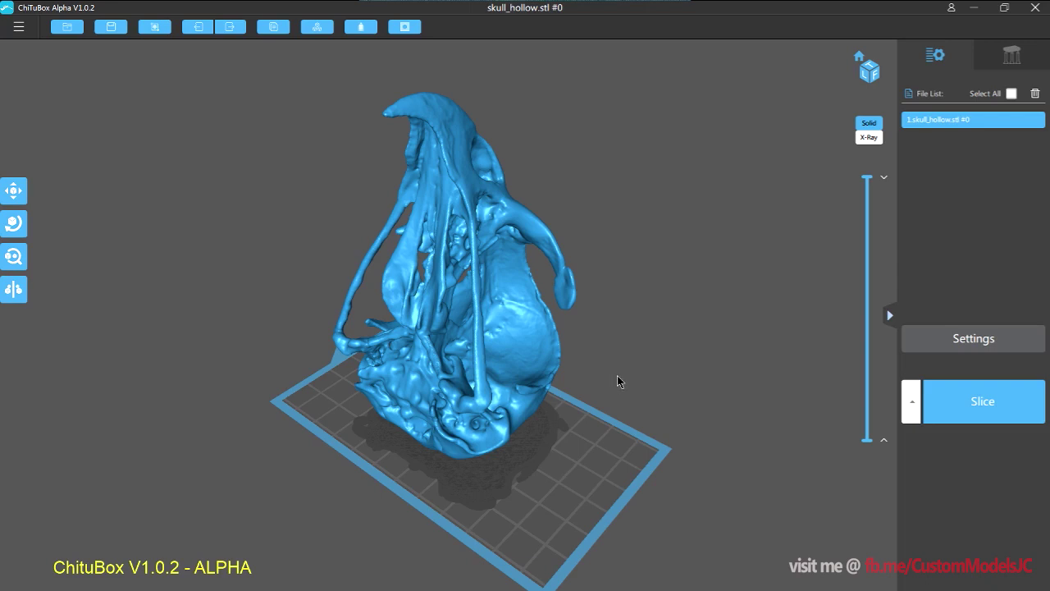
pyautogui.moveTo(621, 376); pyautogui.dragTo(599, 369, button='right')
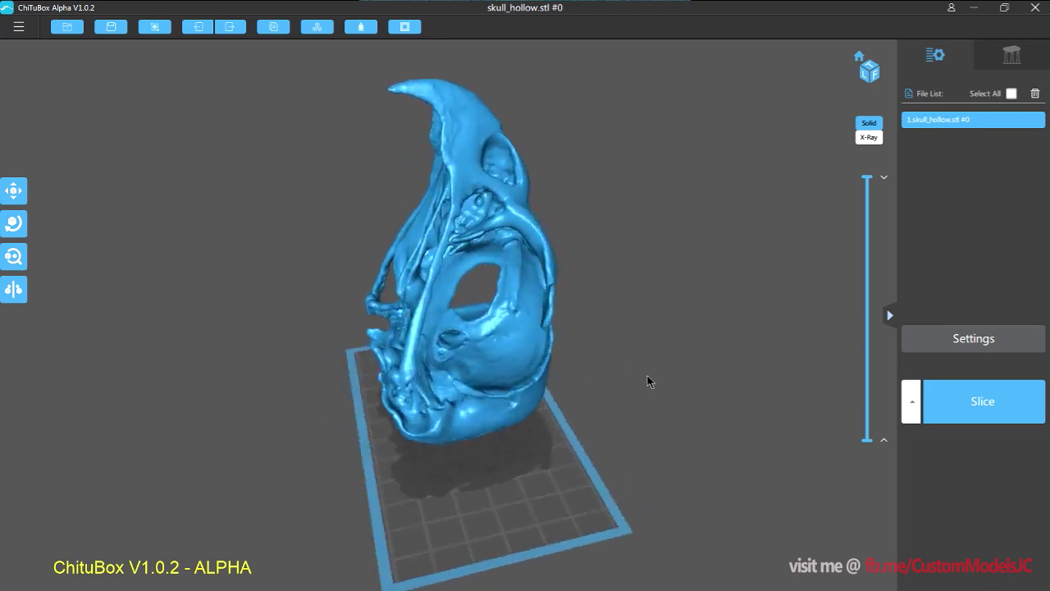
pyautogui.moveTo(647, 381); pyautogui.dragTo(616, 377)
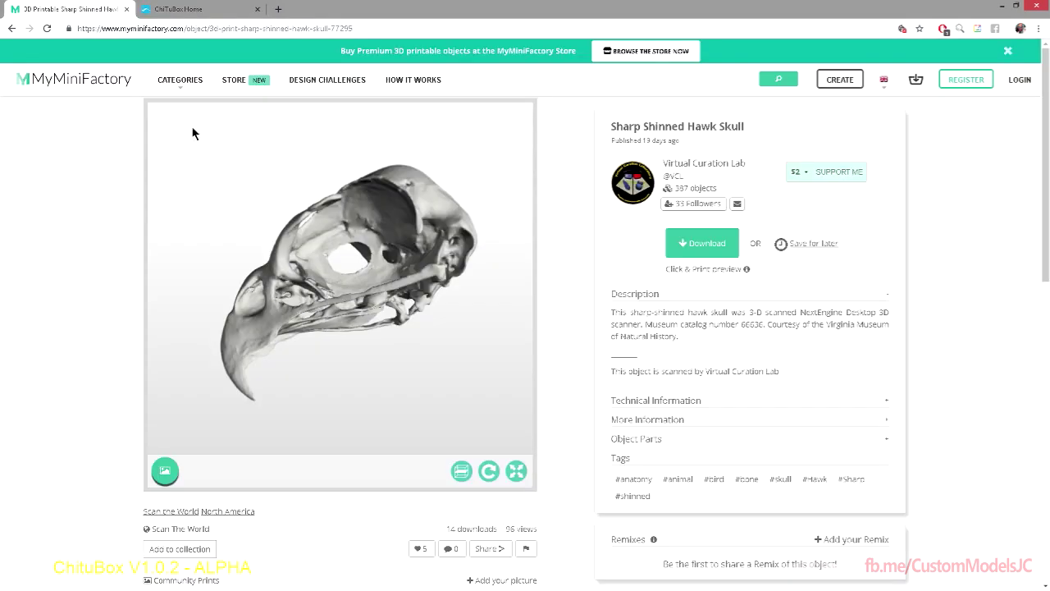
# Step: View the Sharp Shinned Hawk Skull on its MyMiniFactory page in the browser, rotate its 3D preview, and return to ChiTuBox
pyautogui.click(291, 28)
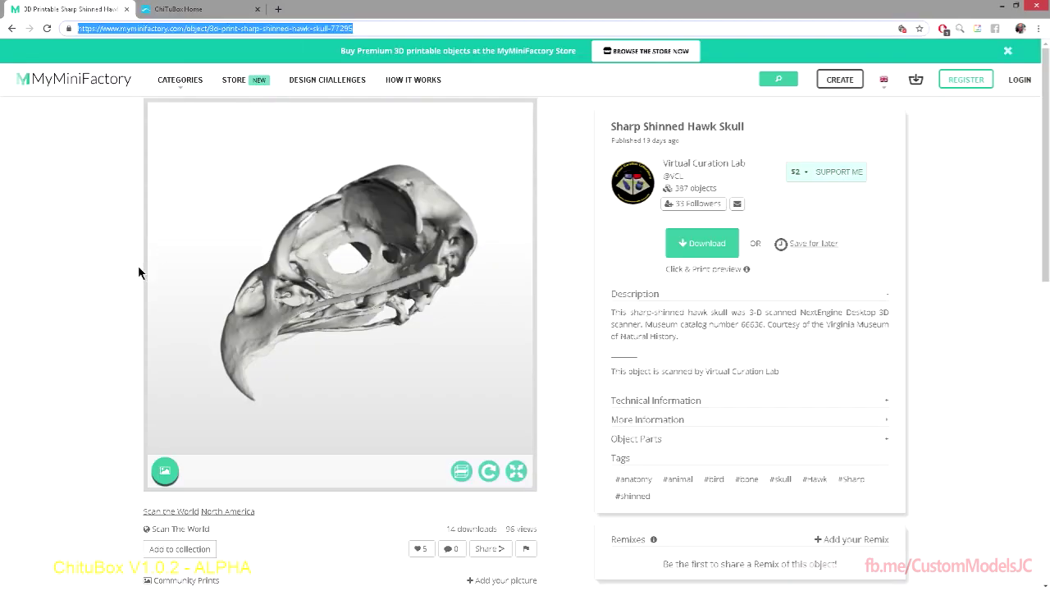
pyautogui.click(54, 252)
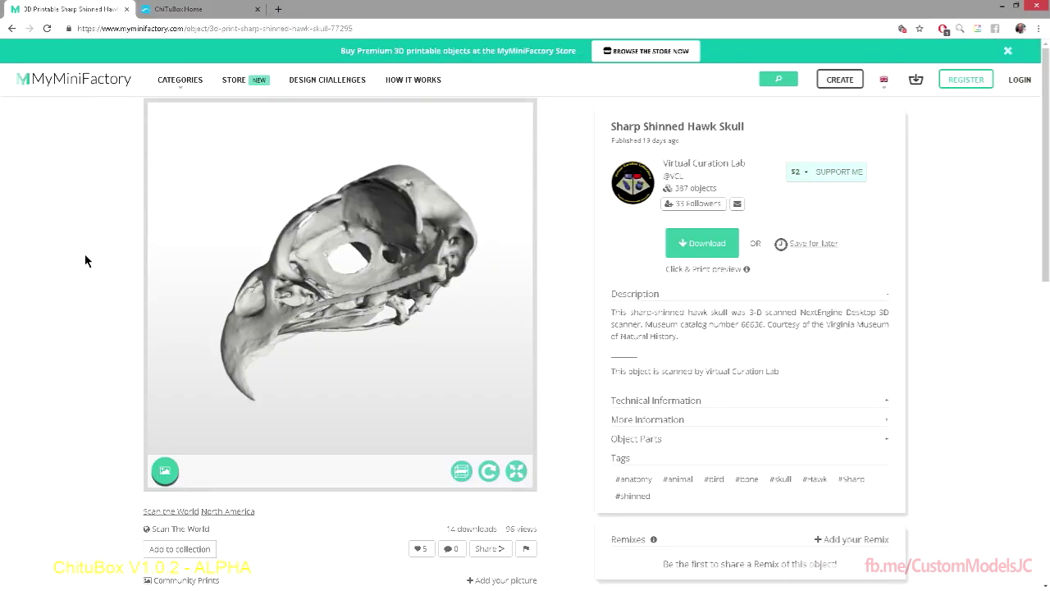
pyautogui.moveTo(308, 303); pyautogui.dragTo(308, 286)
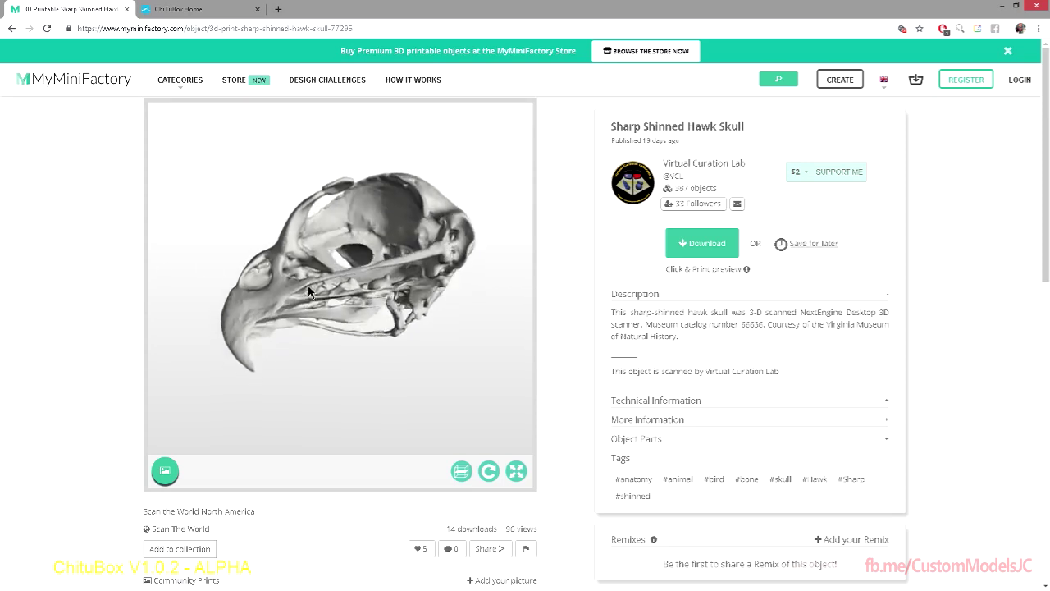
pyautogui.moveTo(222, 227); pyautogui.dragTo(441, 390)
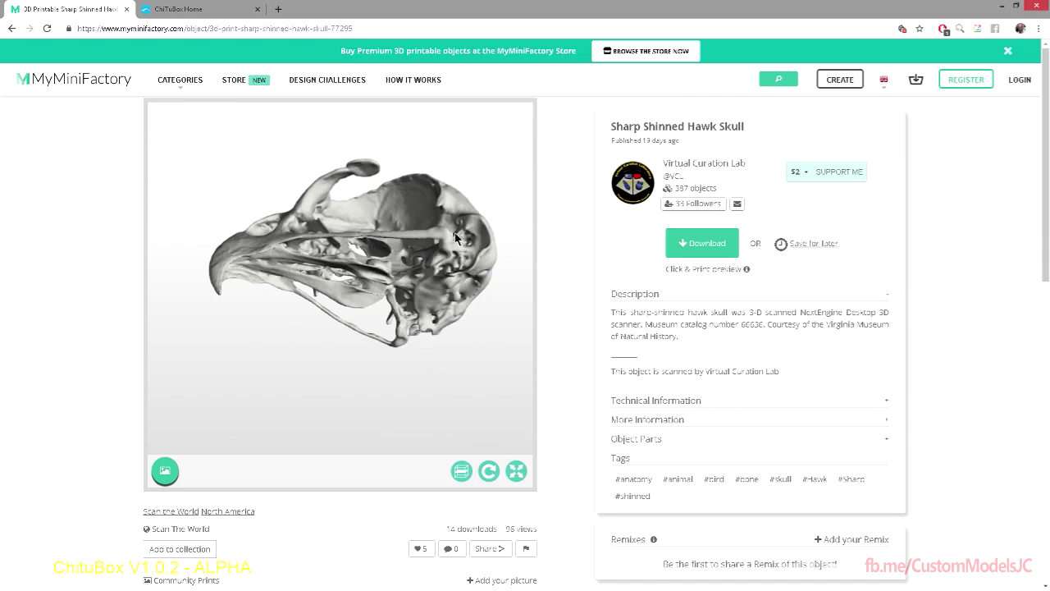
pyautogui.click(1001, 6)
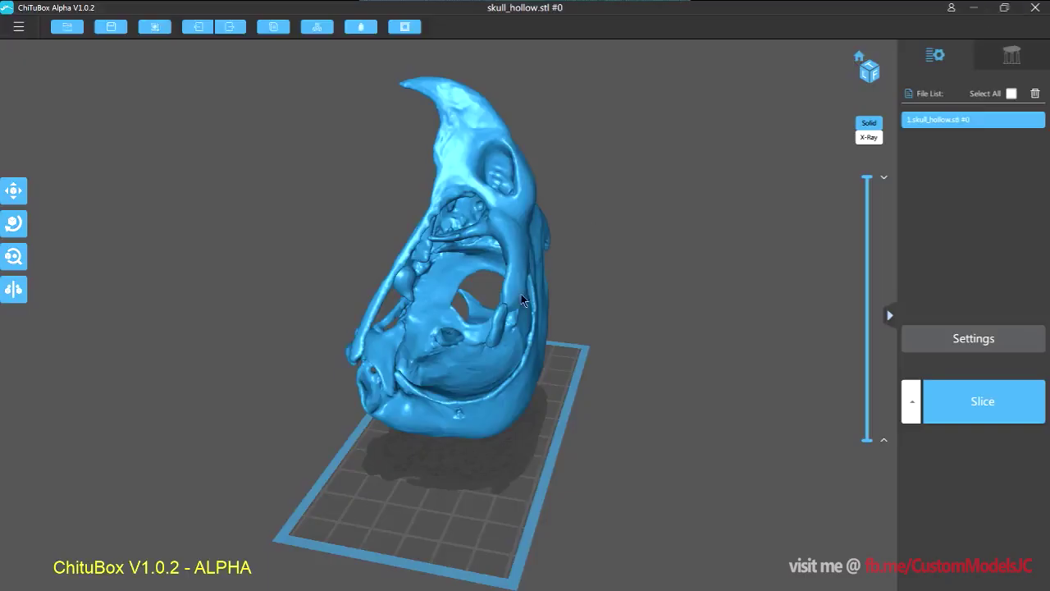
# Step: Inspect the skull from the side, underneath and front, including the hole in the braincase and the thin bone structures
pyautogui.moveTo(521, 296); pyautogui.dragTo(632, 277, button='right')
pyautogui.scroll(2, 667, 277)
pyautogui.moveTo(632, 276); pyautogui.dragTo(653, 284, button='middle')
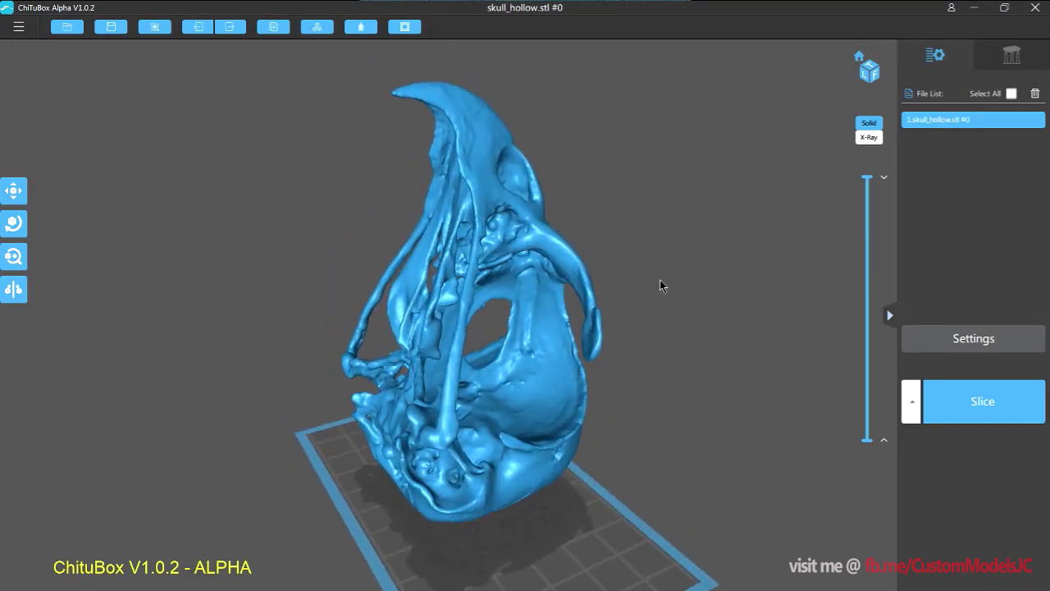
pyautogui.moveTo(661, 286); pyautogui.dragTo(501, 473)
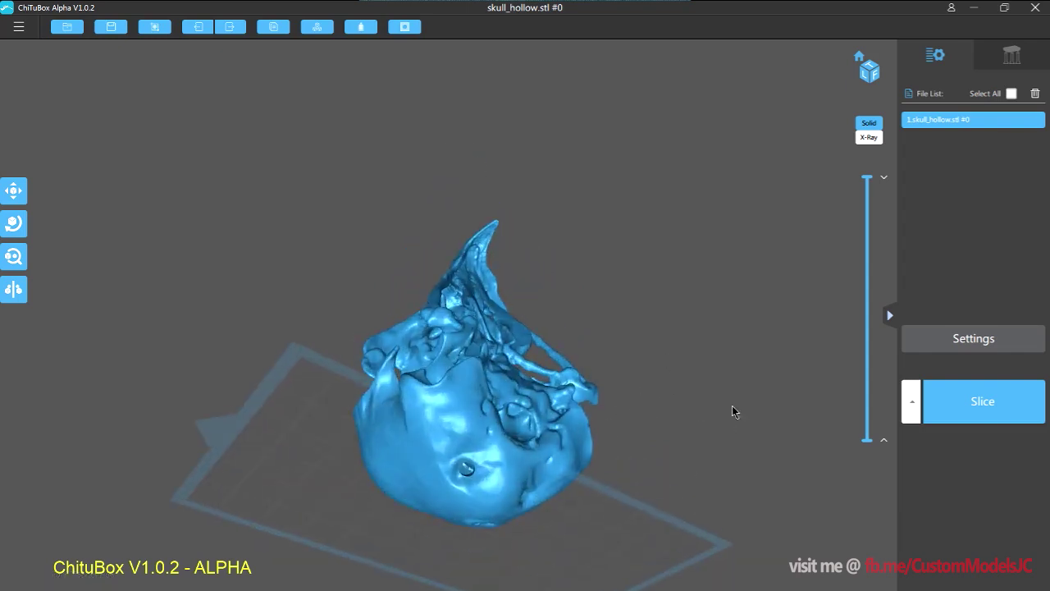
pyautogui.moveTo(733, 411); pyautogui.dragTo(669, 410)
pyautogui.moveTo(669, 405); pyautogui.dragTo(667, 382, button='middle')
pyautogui.scroll(3, 641, 407)
pyautogui.scroll(-3, 642, 407)
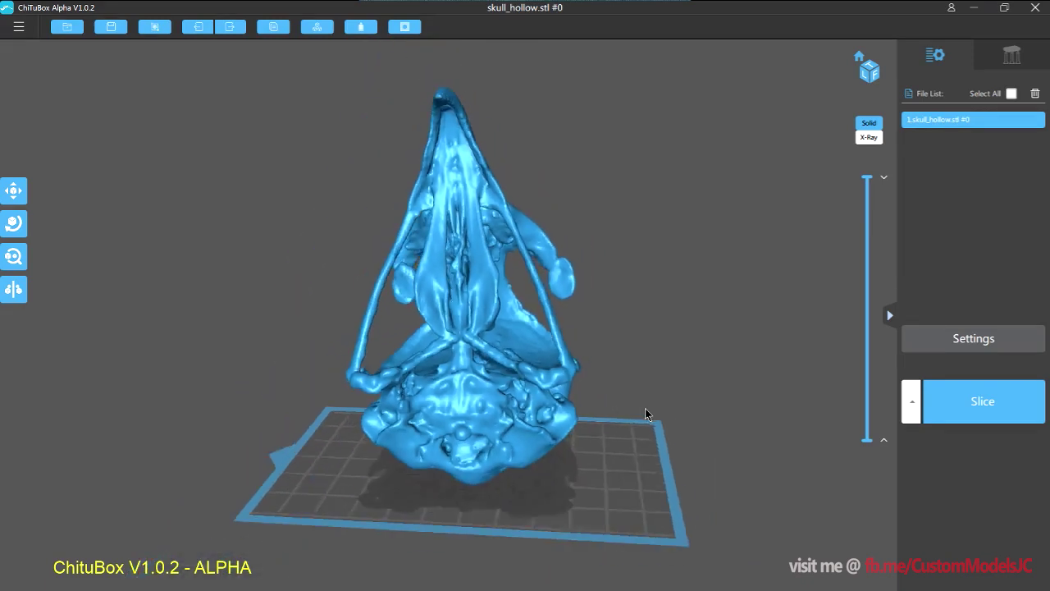
pyautogui.scroll(2, 647, 407)
pyautogui.scroll(-2, 666, 416)
pyautogui.moveTo(668, 417)
pyautogui.mouseDown()
pyautogui.moveTo(649, 410)
pyautogui.moveTo(672, 414)
pyautogui.mouseUp()
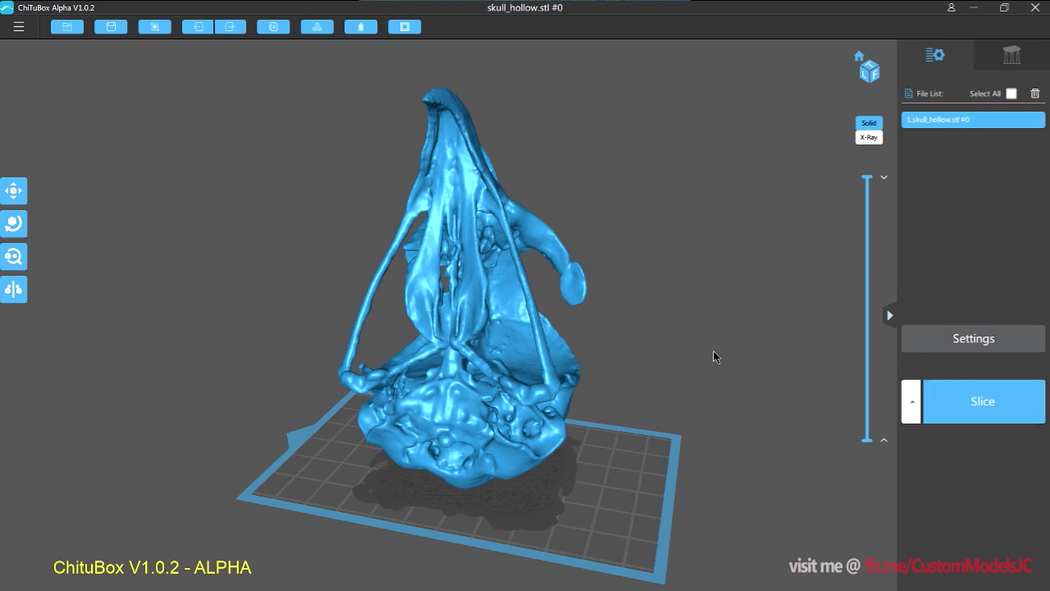
# Step: Look through the options of the move, rotate, scale and mirror tools without changing the skull
pyautogui.click(23, 196)
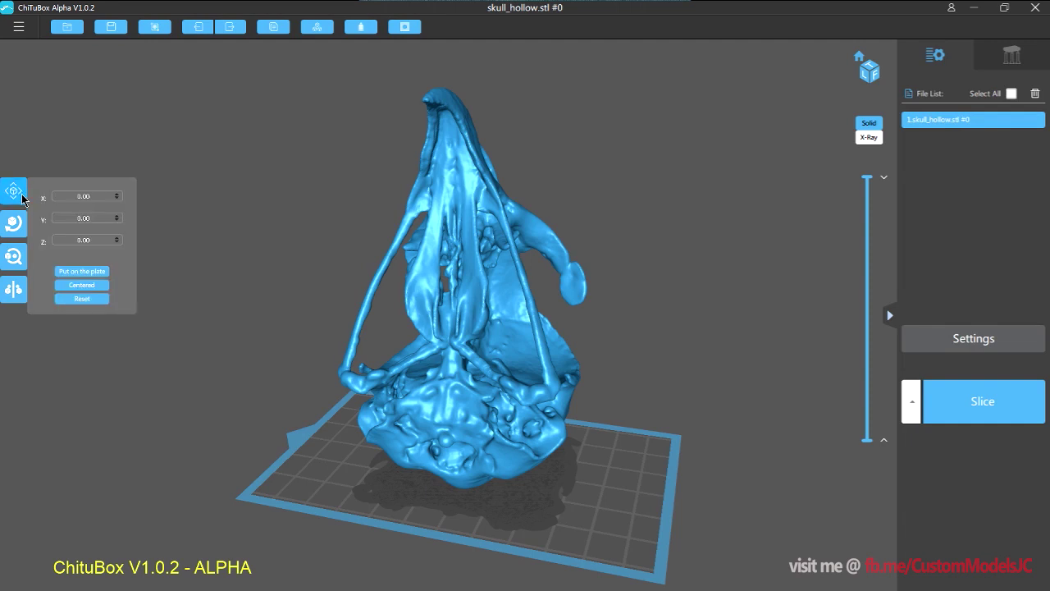
pyautogui.click(18, 225)
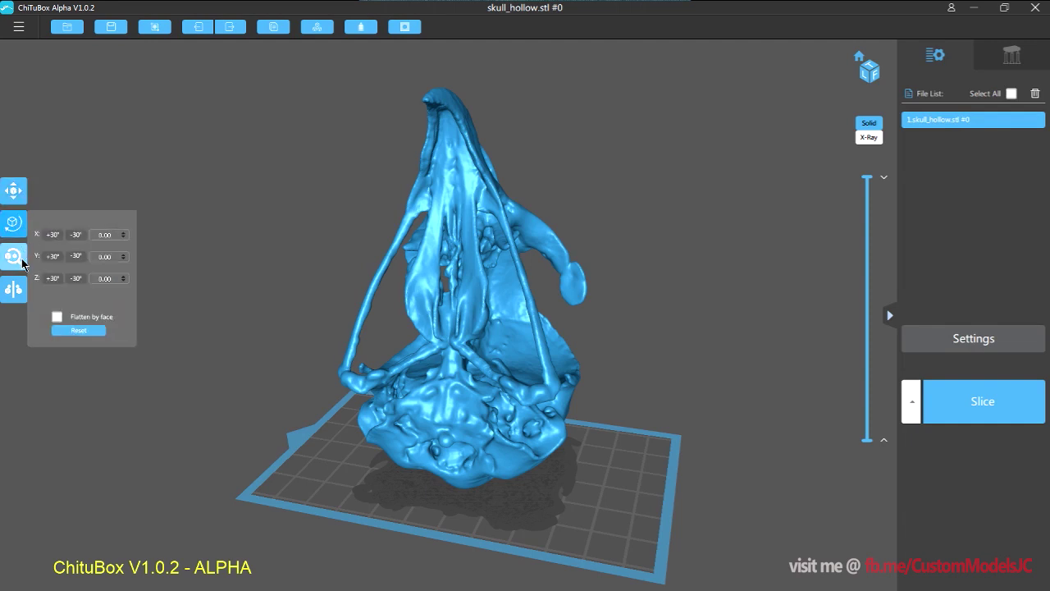
pyautogui.click(20, 261)
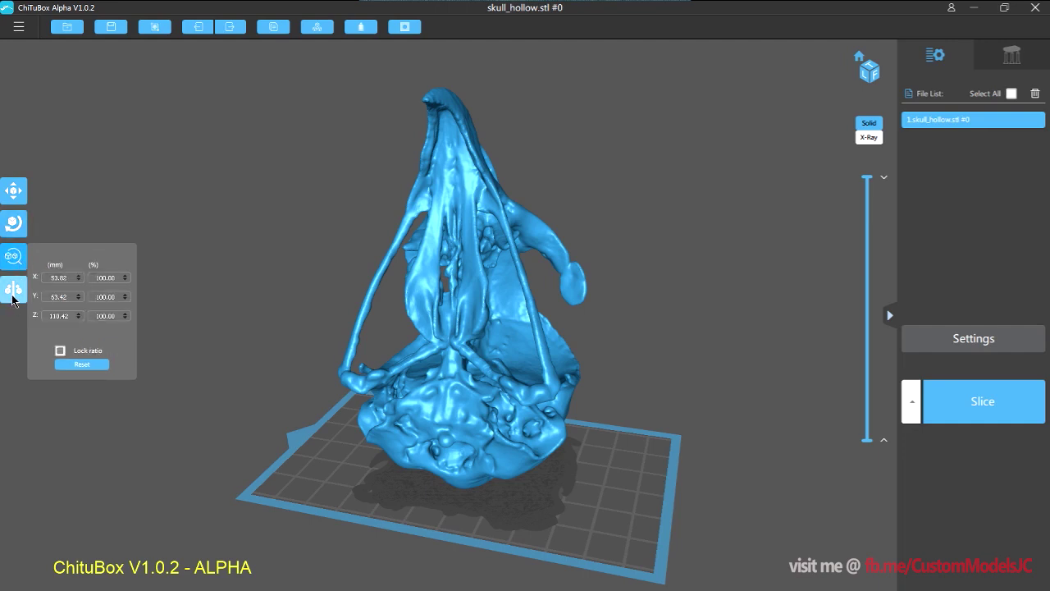
pyautogui.click(13, 299)
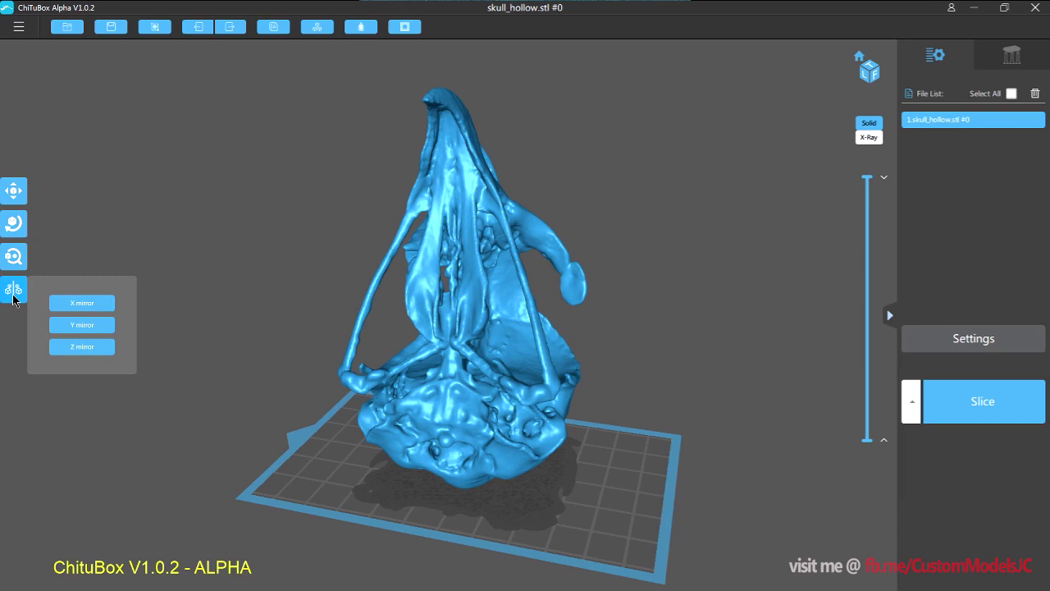
pyautogui.click(109, 215)
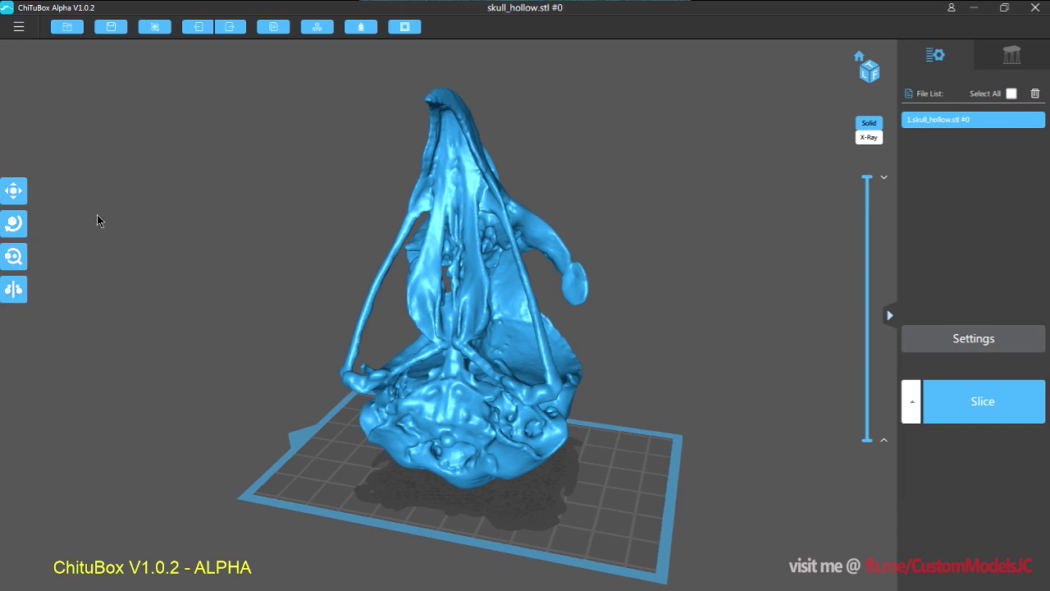
# Step: Move the skull freehand to about X 2.35, Y -1.74 on the build plate and center it again
pyautogui.click(14, 190)
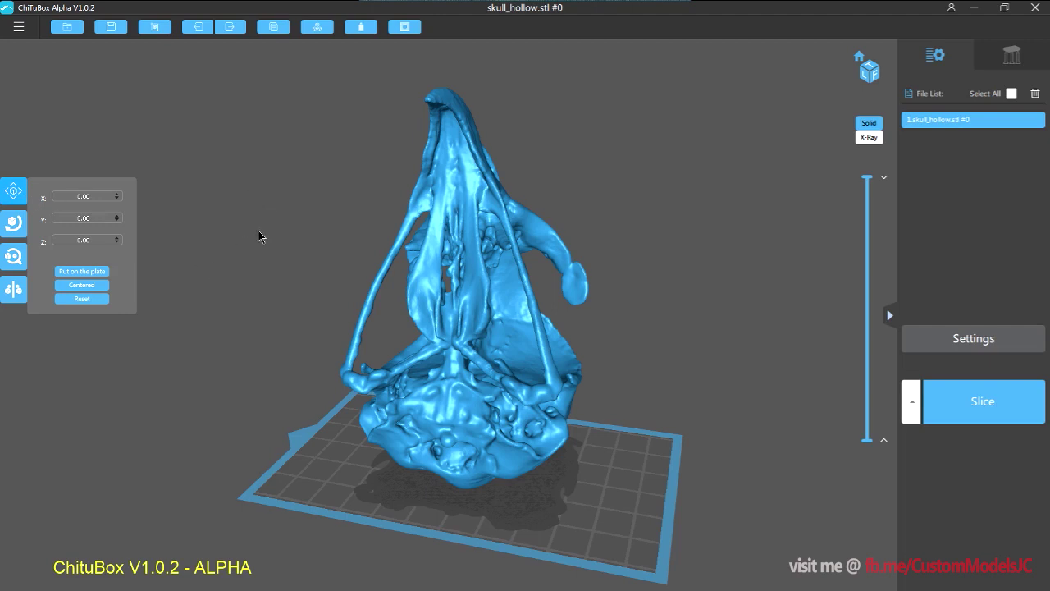
pyautogui.moveTo(259, 237); pyautogui.dragTo(422, 235)
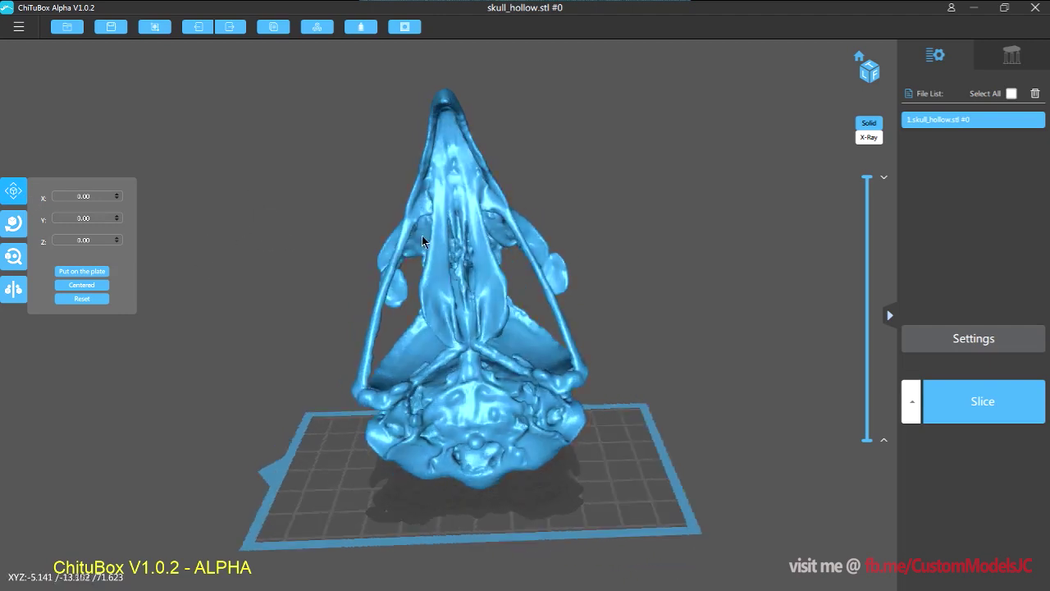
pyautogui.click(323, 249)
pyautogui.moveTo(461, 248)
pyautogui.mouseDown()
pyautogui.moveTo(446, 254)
pyautogui.moveTo(508, 251)
pyautogui.moveTo(470, 247)
pyautogui.mouseUp()
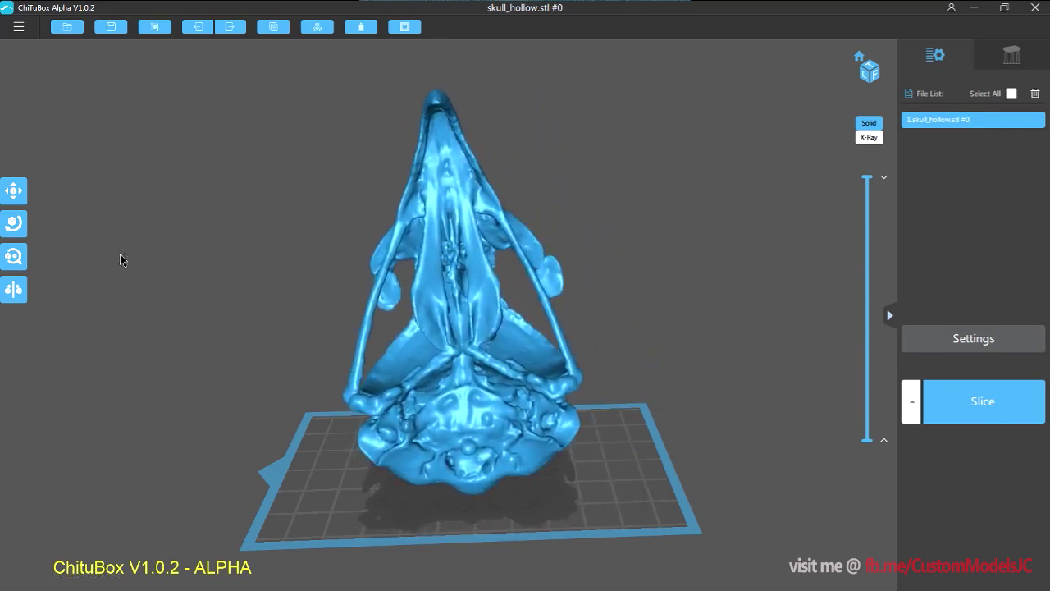
pyautogui.click(11, 192)
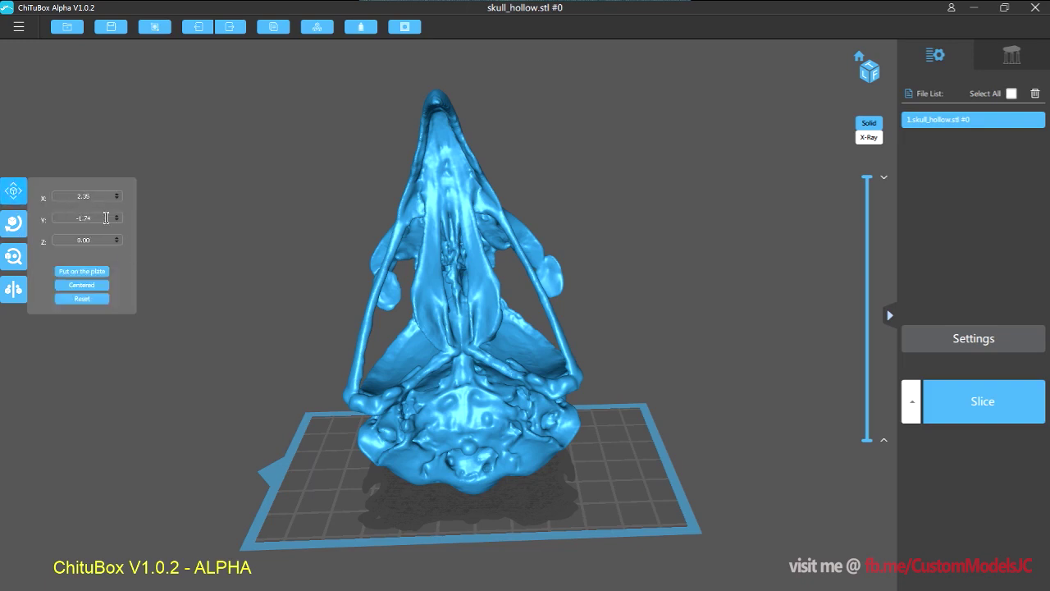
pyautogui.click(96, 284)
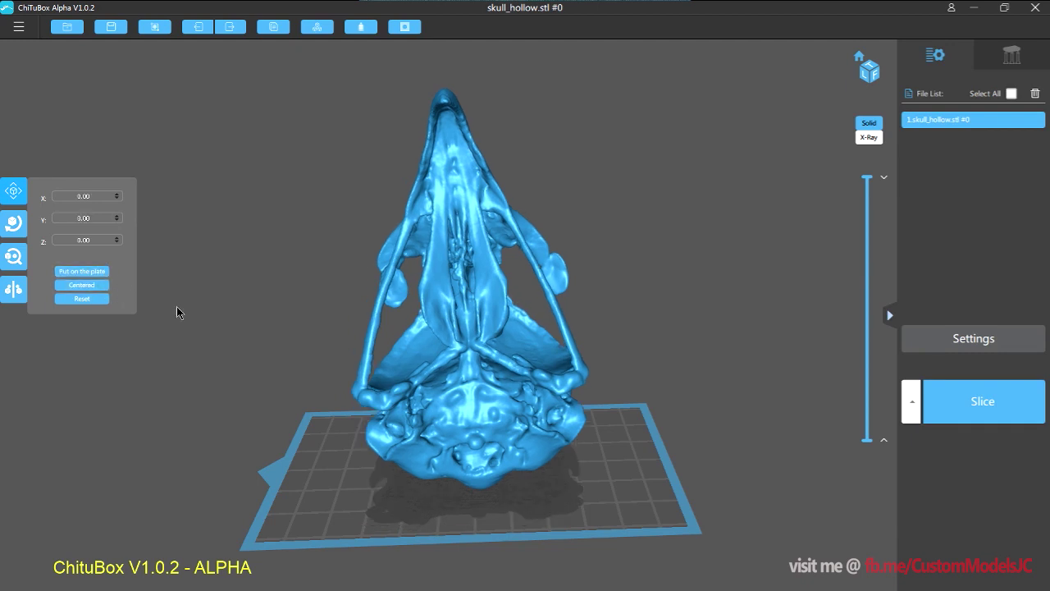
# Step: Rotate the skull freehand about its vertical axis to a Z rotation of about -20°
pyautogui.click(13, 227)
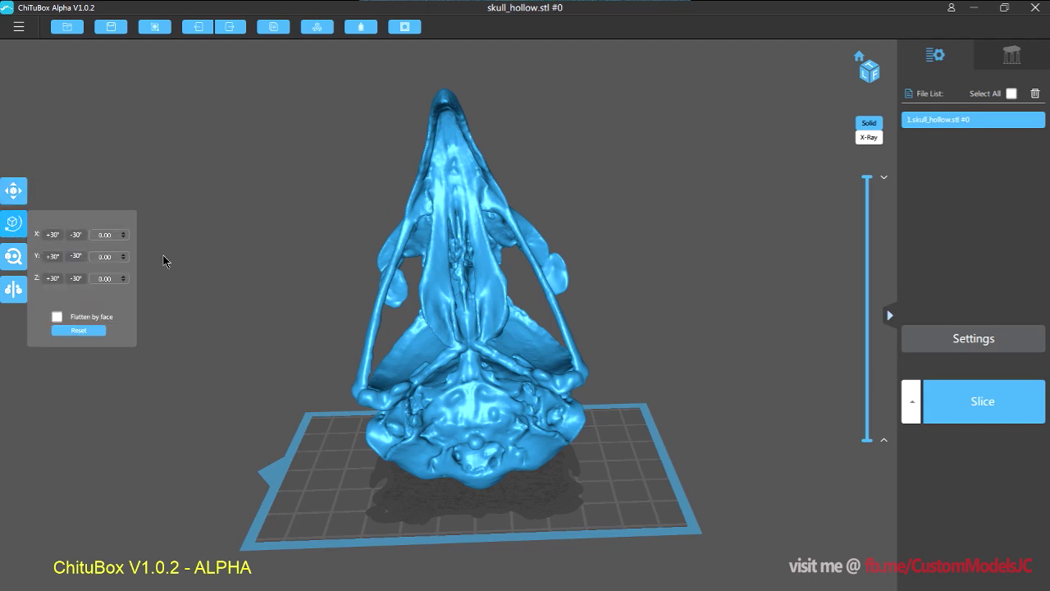
pyautogui.click(447, 289)
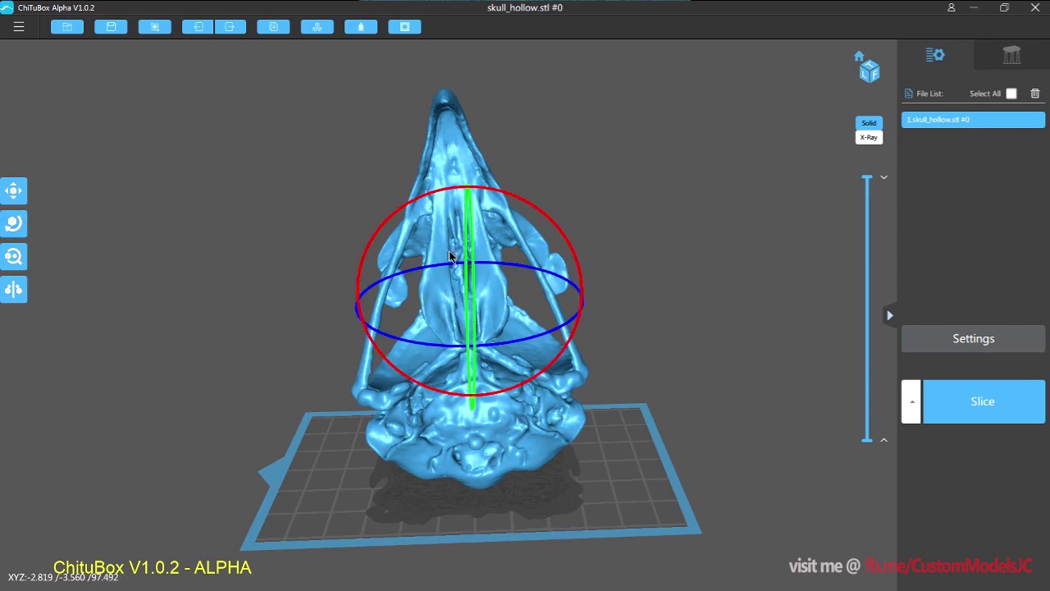
pyautogui.moveTo(530, 204); pyautogui.dragTo(698, 207)
pyautogui.moveTo(698, 207); pyautogui.dragTo(704, 202, button='right')
pyautogui.moveTo(499, 297); pyautogui.dragTo(617, 292)
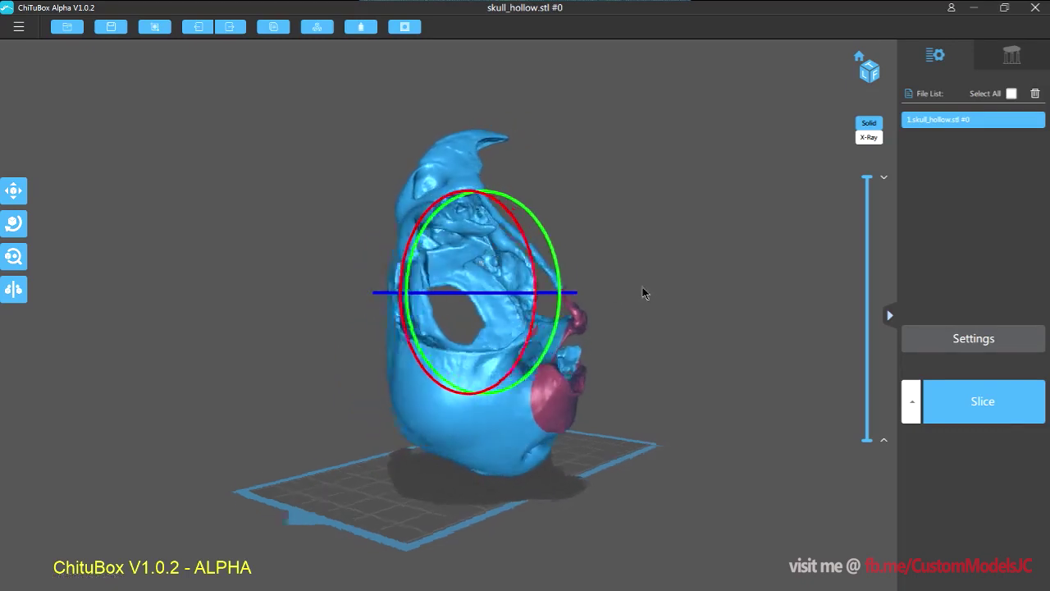
pyautogui.moveTo(643, 293); pyautogui.dragTo(661, 291)
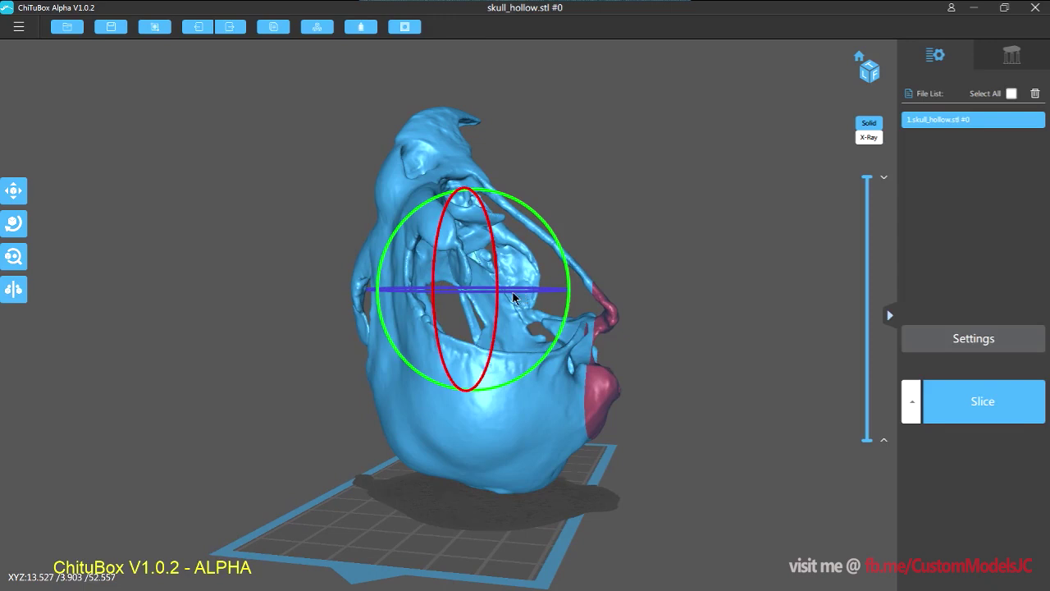
pyautogui.moveTo(513, 297); pyautogui.dragTo(482, 301)
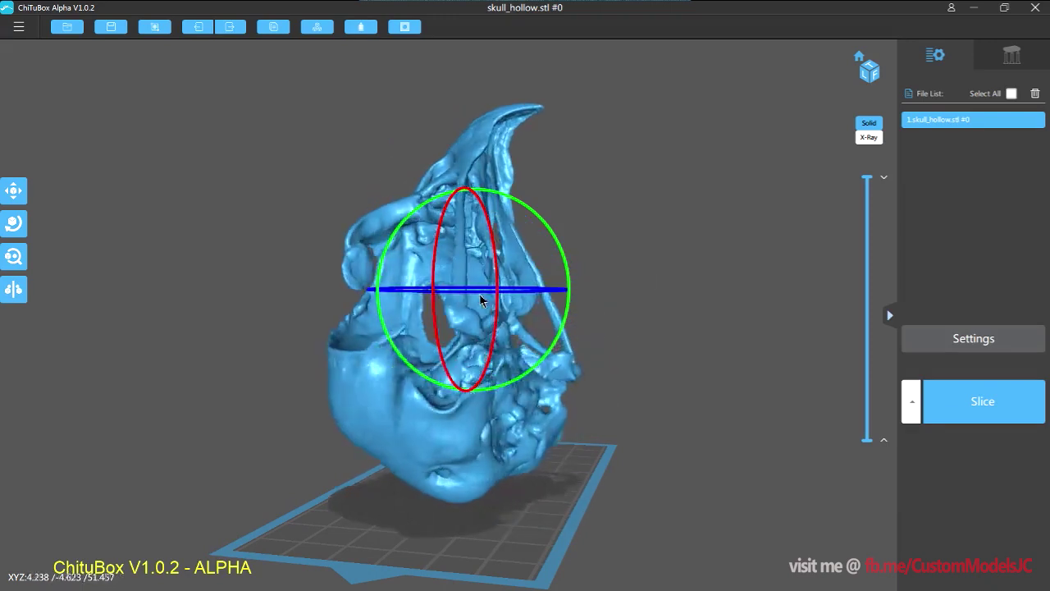
pyautogui.moveTo(681, 266); pyautogui.dragTo(620, 265, button='right')
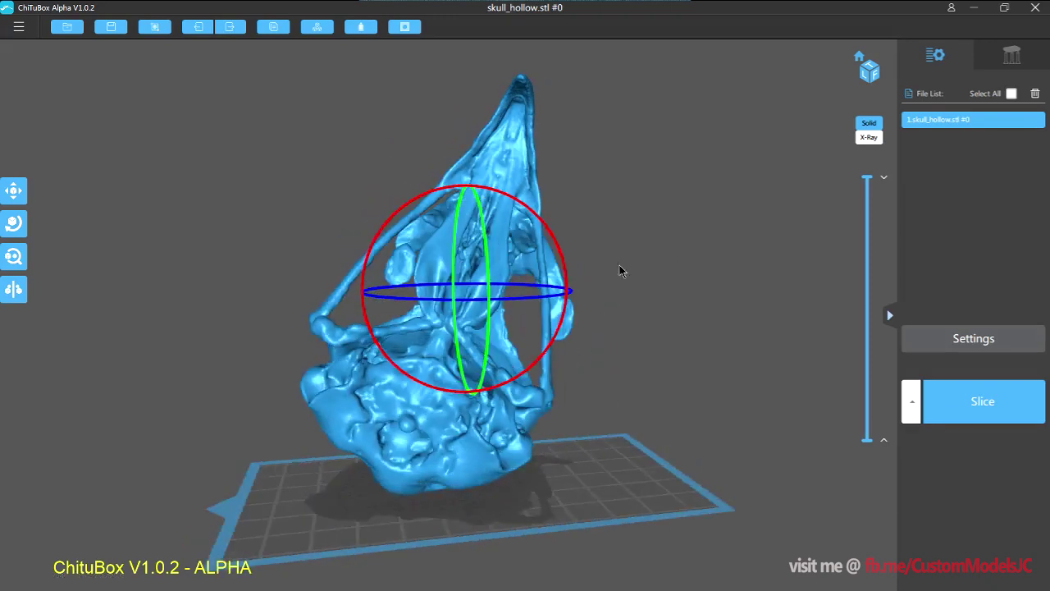
# Step: Reset the freehand rotation of the skull and deselect the model
pyautogui.click(15, 228)
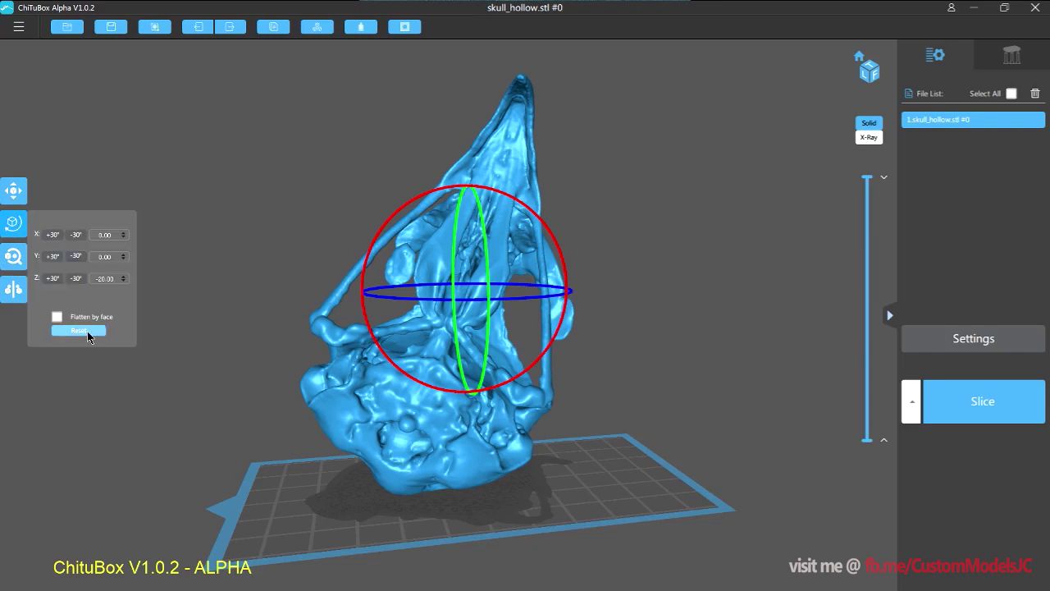
pyautogui.click(79, 331)
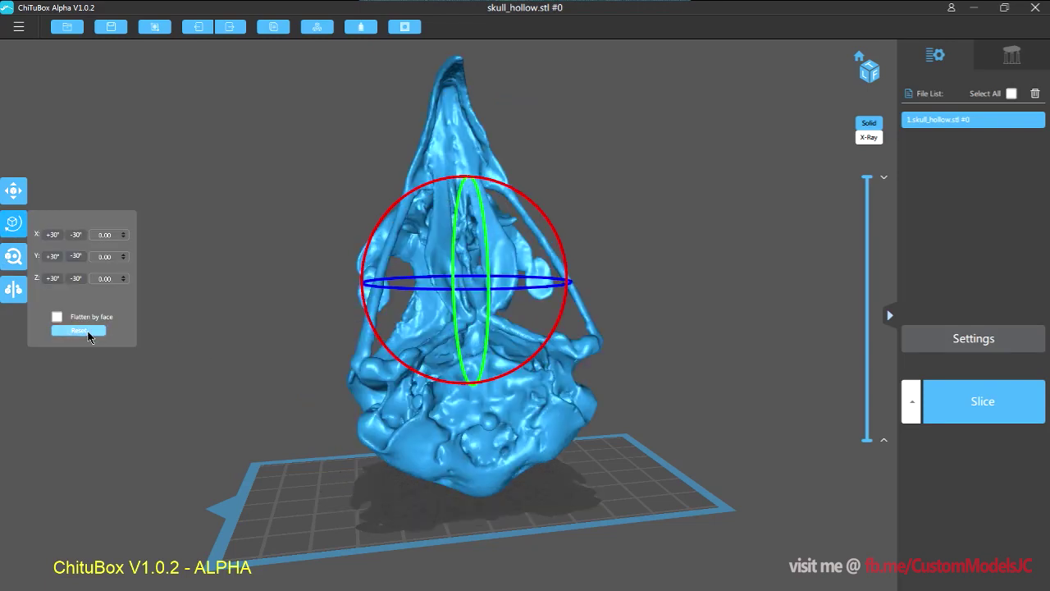
pyautogui.click(276, 336)
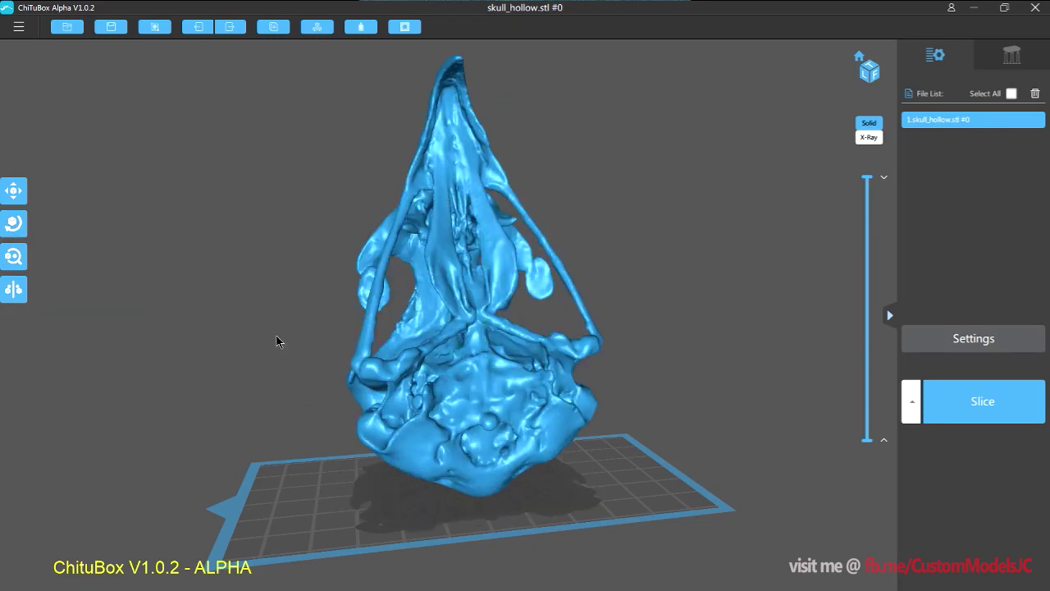
# Step: Flatten the skull by a face on its underside and view the resulting orientation from the side
pyautogui.click(15, 224)
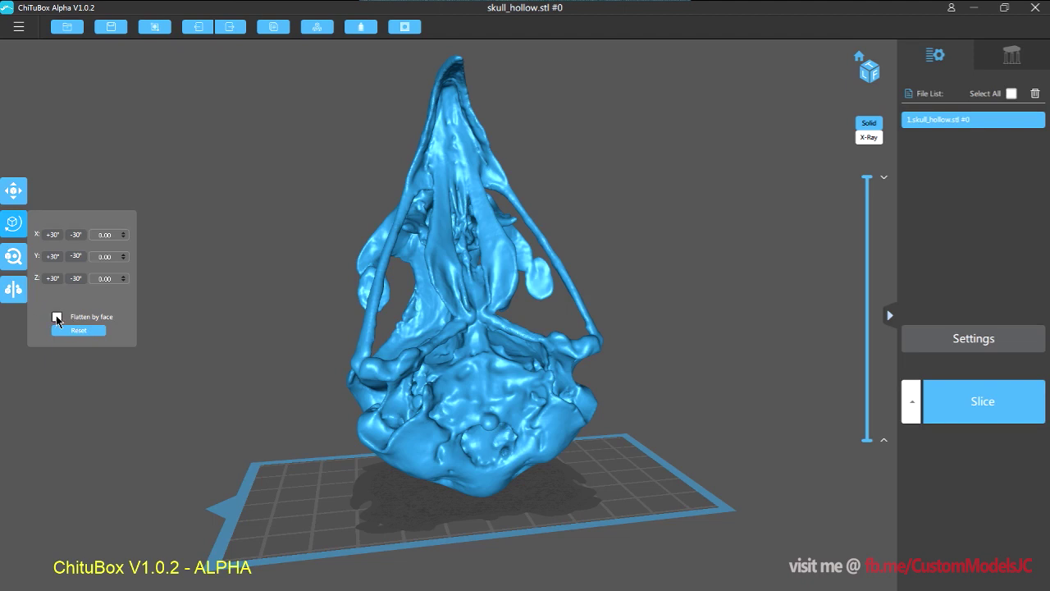
pyautogui.scroll(3, 445, 235)
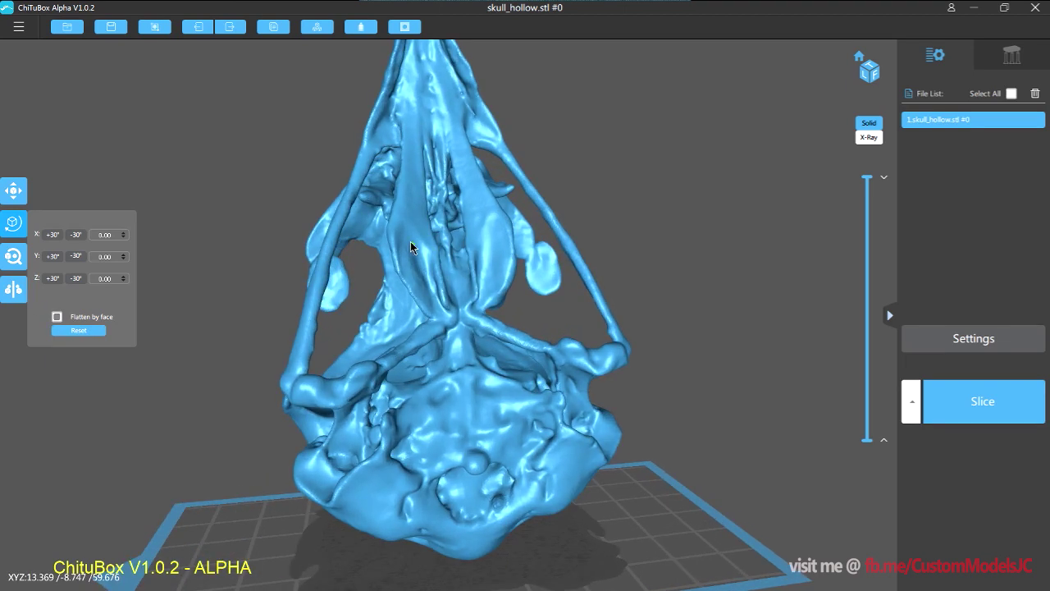
pyautogui.click(413, 224)
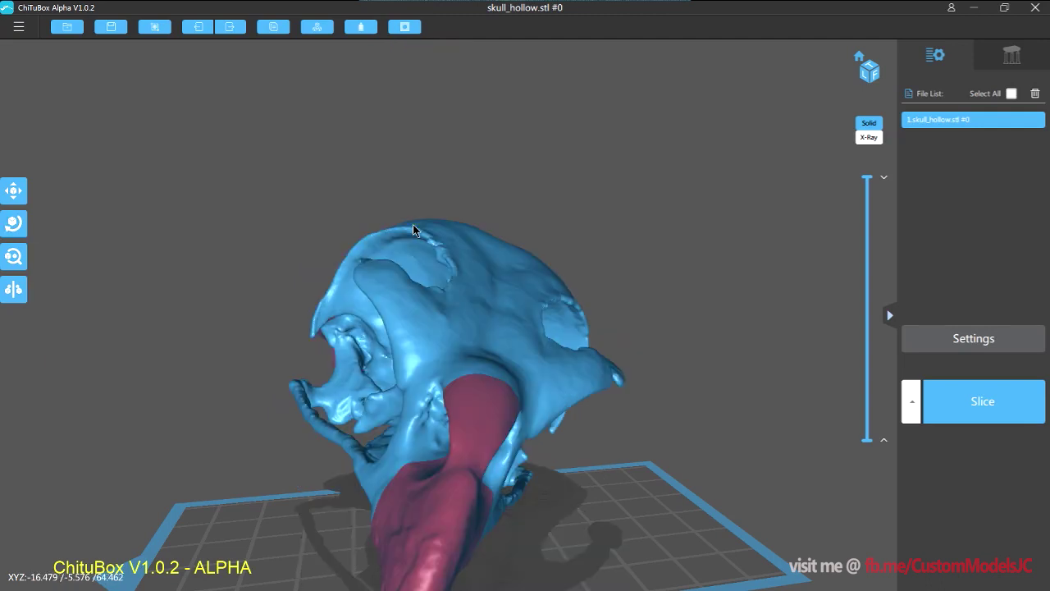
pyautogui.moveTo(190, 355)
pyautogui.mouseDown(button='right')
pyautogui.moveTo(230, 346)
pyautogui.moveTo(207, 359)
pyautogui.mouseUp(button='right')
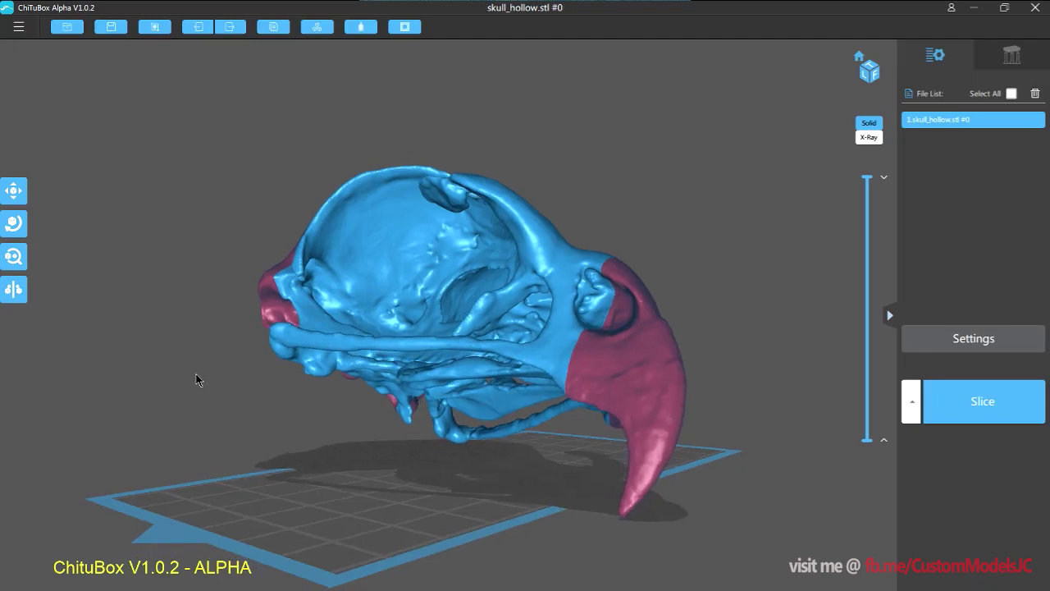
pyautogui.moveTo(197, 379); pyautogui.dragTo(141, 351)
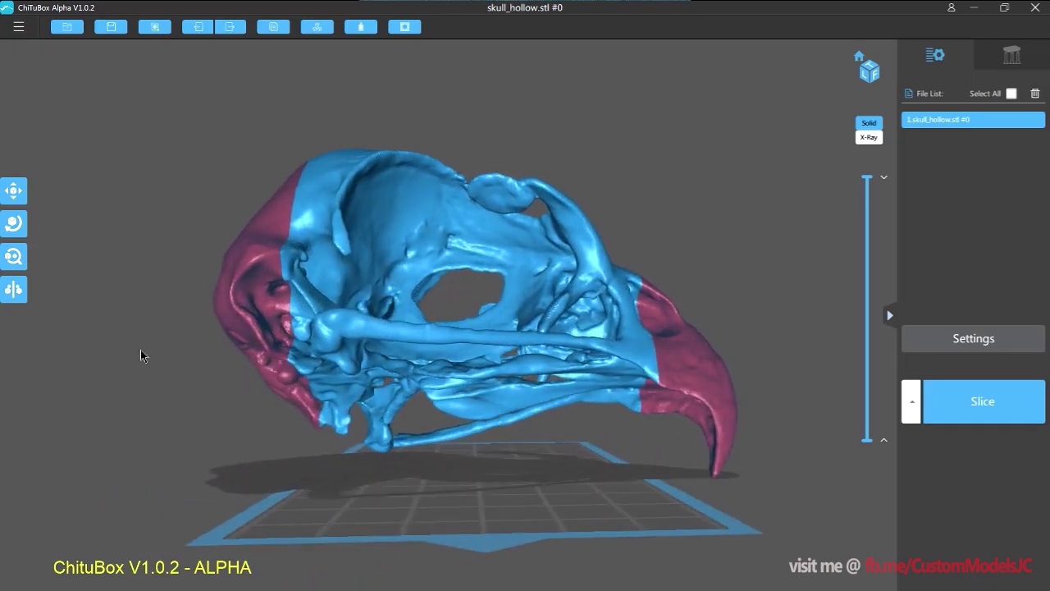
# Step: Flatten the skull by a face at the back of the braincase and view it from several sides
pyautogui.click(14, 233)
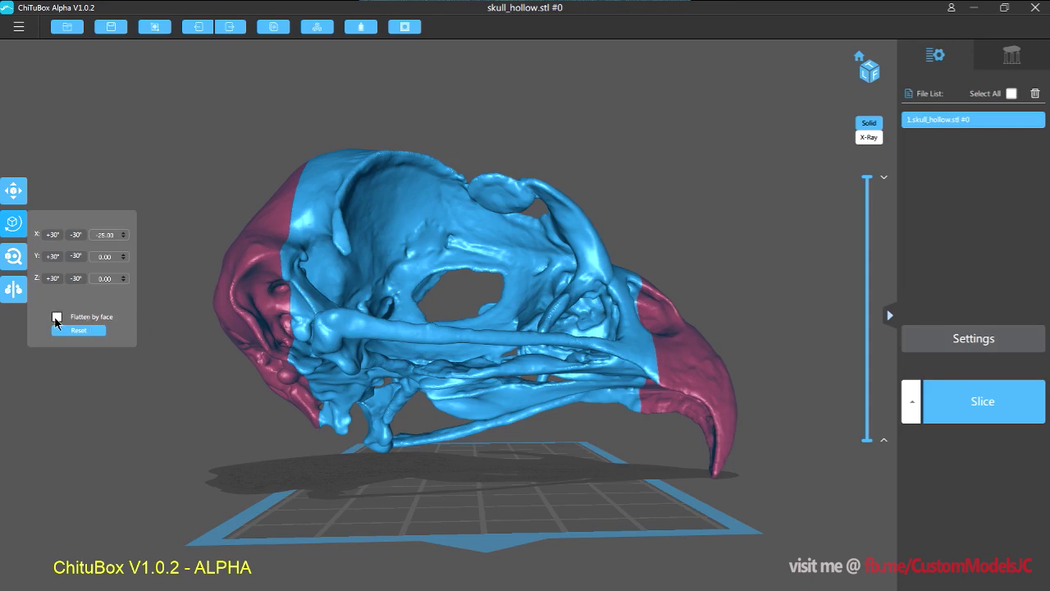
pyautogui.moveTo(320, 336); pyautogui.dragTo(297, 265, button='right')
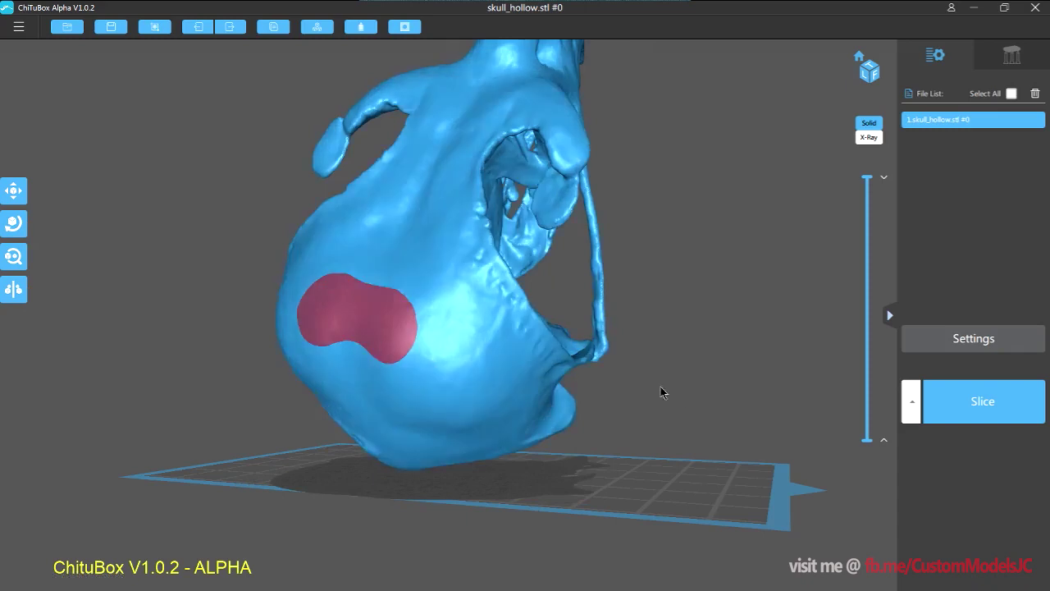
pyautogui.moveTo(664, 391); pyautogui.dragTo(492, 394, button='right')
# Step: Reset the skull's rotation to 0 on all axes to discard the flattened orientation
pyautogui.click(14, 224)
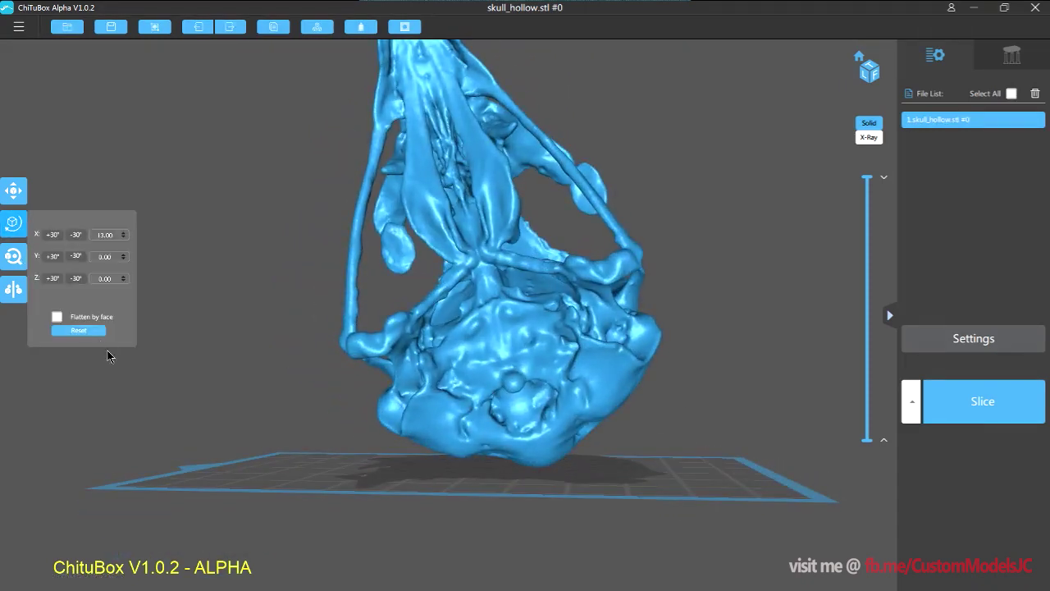
pyautogui.click(92, 331)
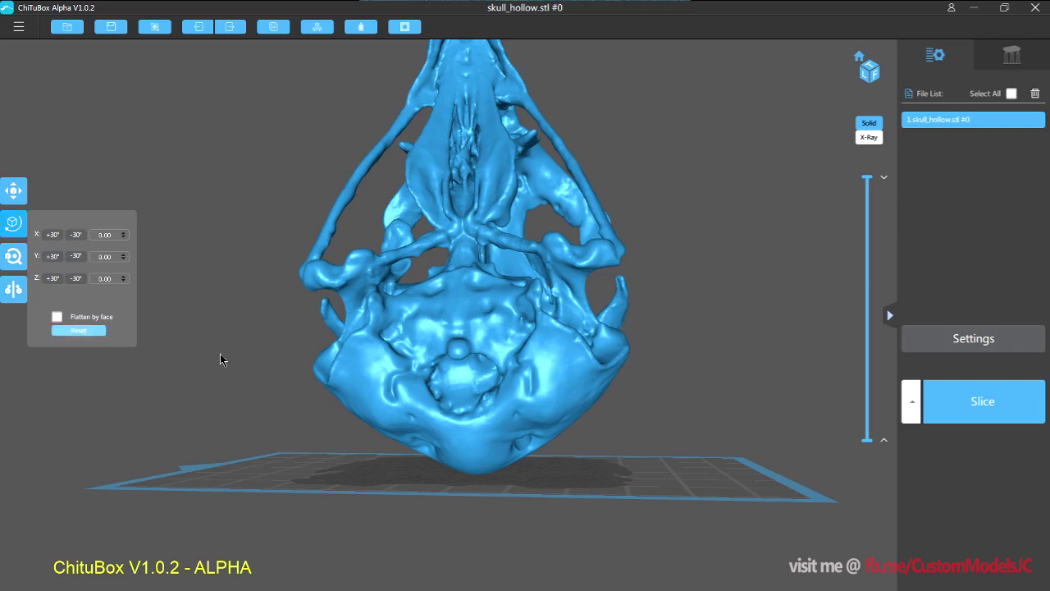
pyautogui.click(265, 349)
# Step: Examine the skull's scale values in millimetres and percent and the ratio lock option, without changing them
pyautogui.moveTo(267, 349); pyautogui.dragTo(156, 308, button='right')
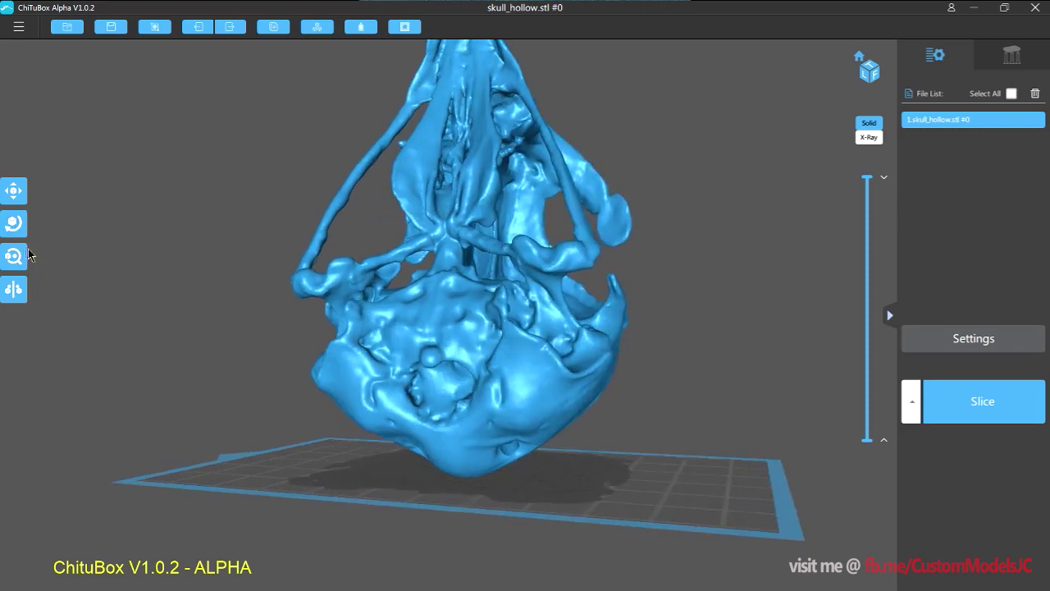
pyautogui.click(11, 259)
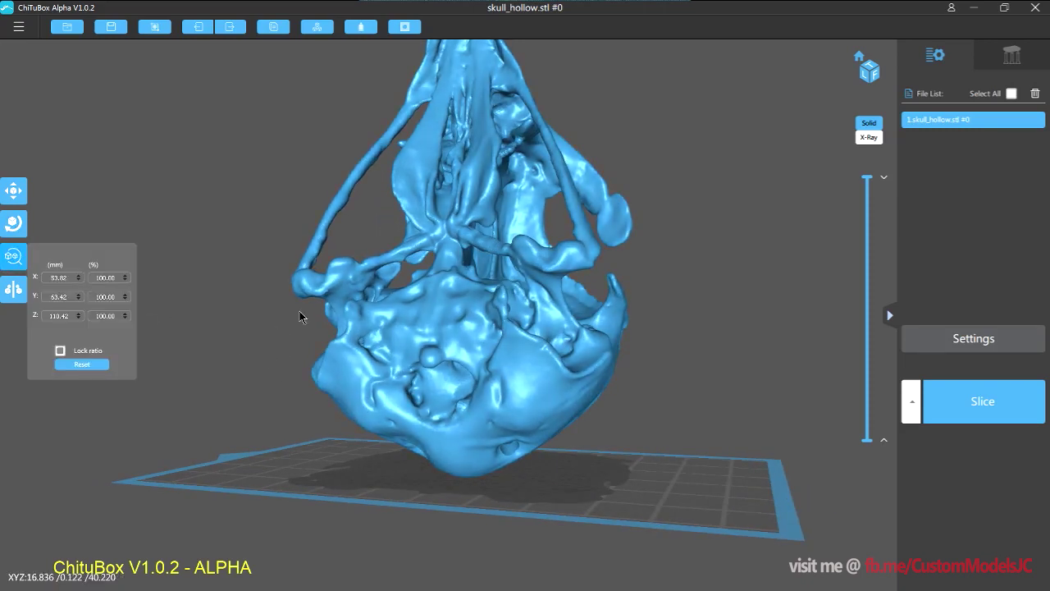
pyautogui.moveTo(243, 333)
pyautogui.mouseDown(button='right')
pyautogui.moveTo(257, 343)
pyautogui.moveTo(236, 343)
pyautogui.mouseUp(button='right')
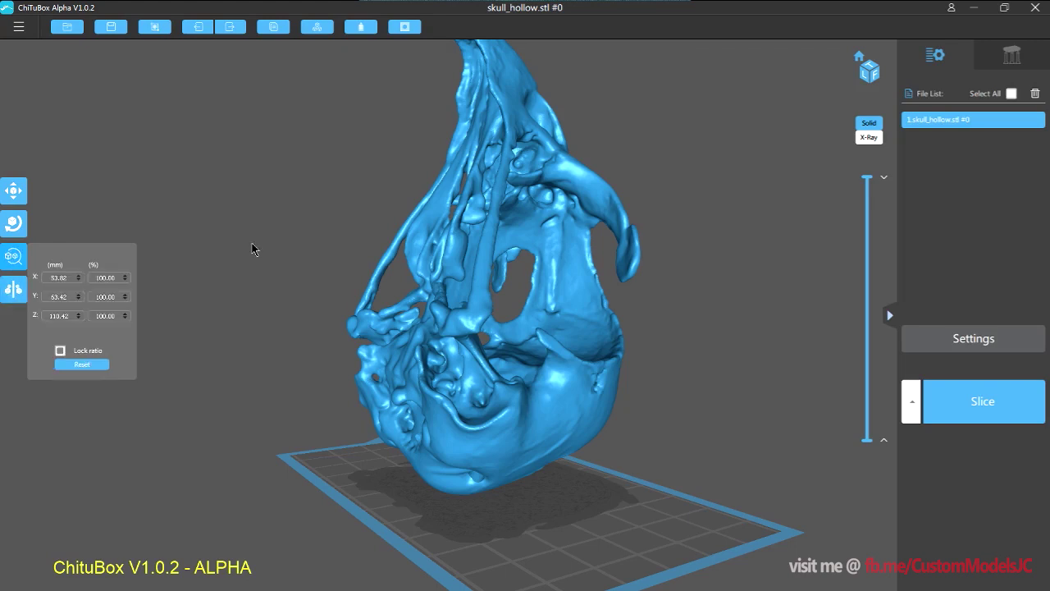
pyautogui.moveTo(246, 239); pyautogui.dragTo(237, 325, button='right')
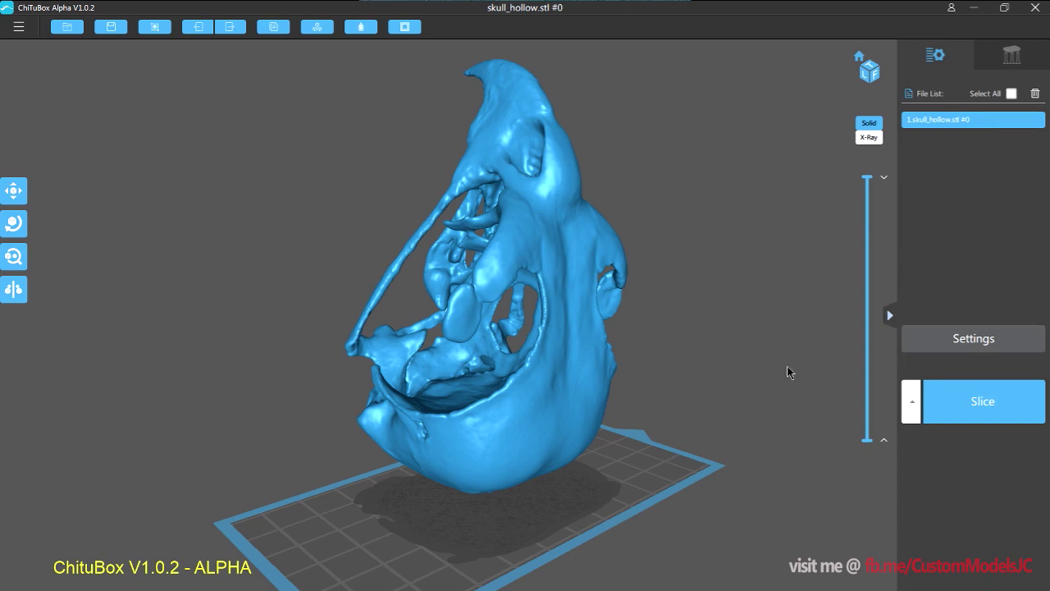
# Step: Lower the layer cutoff through the skull to inspect its inner cross-section, and restore it to full height
pyautogui.moveTo(702, 369); pyautogui.dragTo(669, 361, button='right')
pyautogui.scroll(-1, 668, 361)
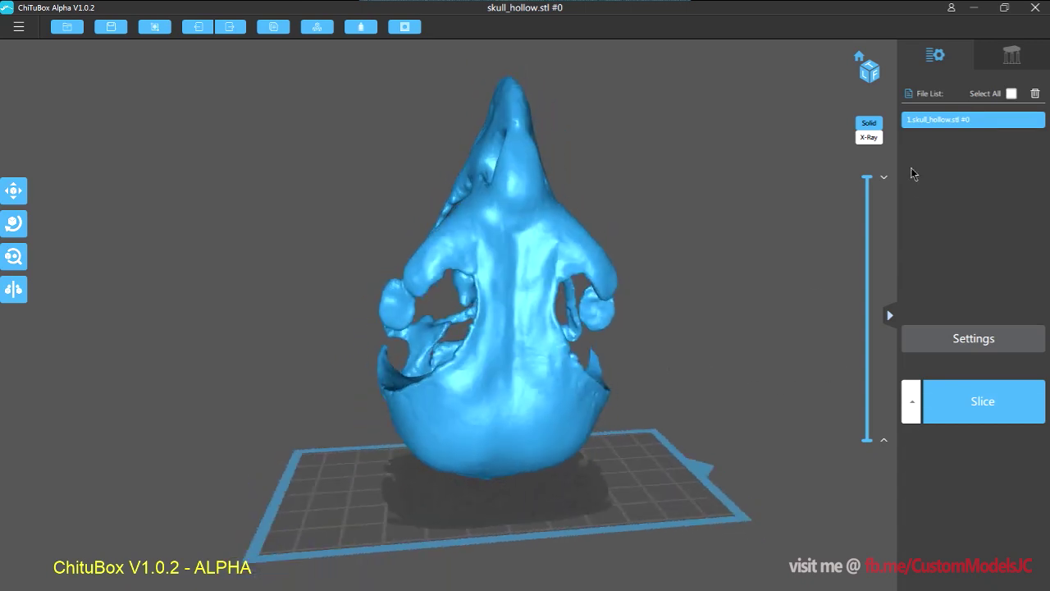
pyautogui.moveTo(866, 178); pyautogui.dragTo(864, 250)
pyautogui.moveTo(689, 344); pyautogui.dragTo(724, 345, button='right')
pyautogui.moveTo(868, 254); pyautogui.dragTo(863, 367)
pyautogui.moveTo(726, 316); pyautogui.dragTo(721, 364, button='right')
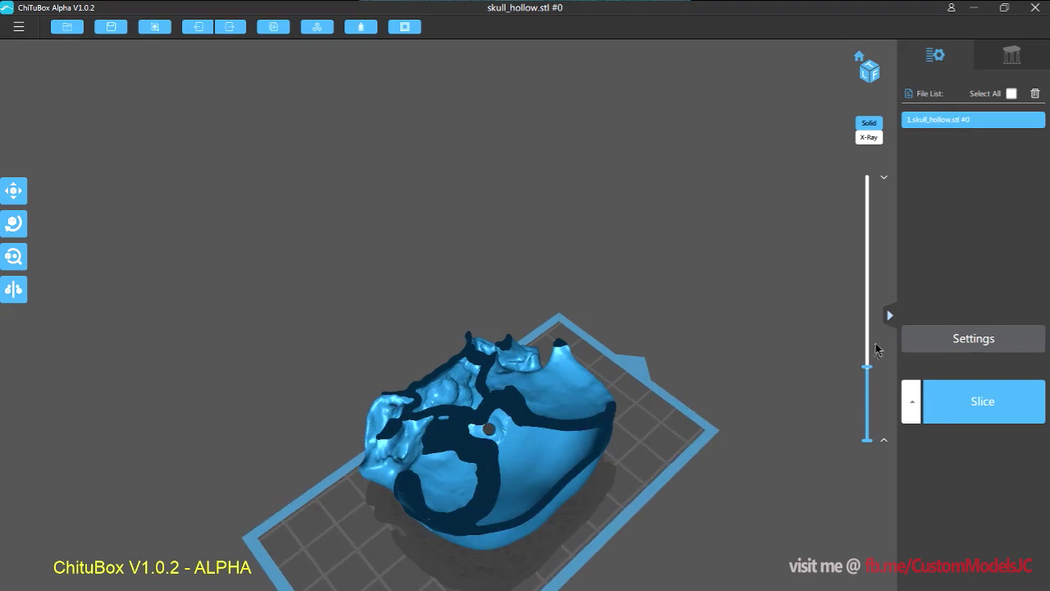
pyautogui.moveTo(872, 369); pyautogui.dragTo(853, 159)
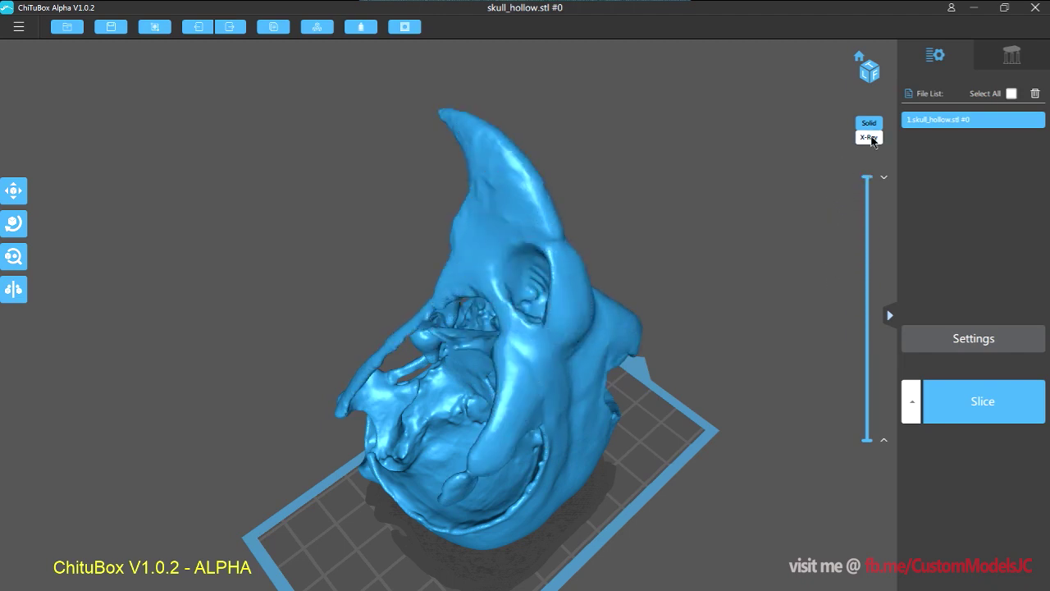
# Step: View the skull in X-Ray mode, switch back to Solid, and look at it from the front
pyautogui.click(870, 138)
pyautogui.moveTo(673, 246); pyautogui.dragTo(705, 224)
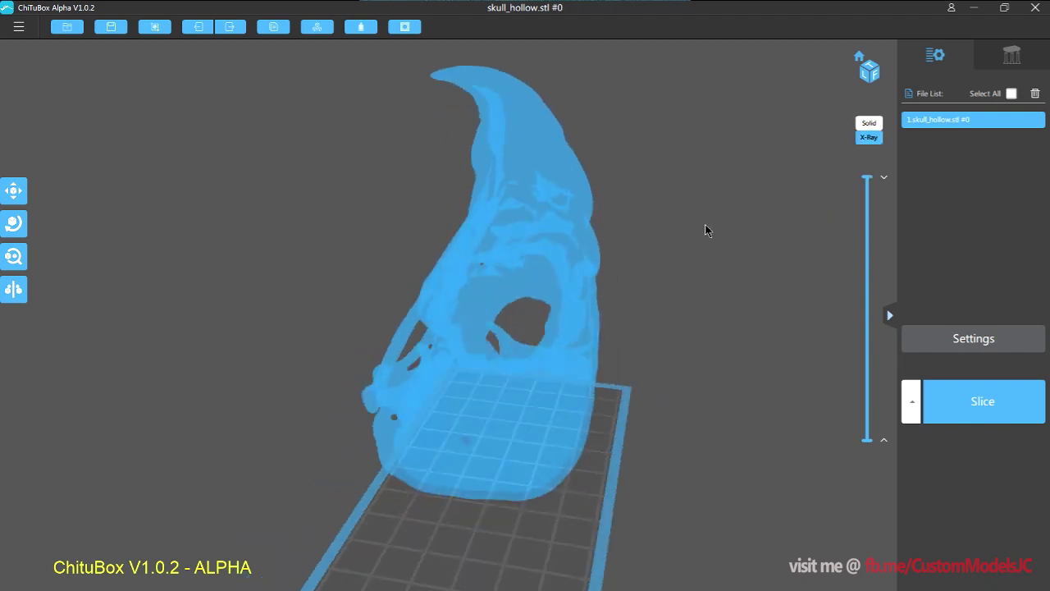
pyautogui.click(875, 121)
pyautogui.moveTo(725, 279); pyautogui.dragTo(686, 272, button='right')
pyautogui.scroll(-1, 686, 271)
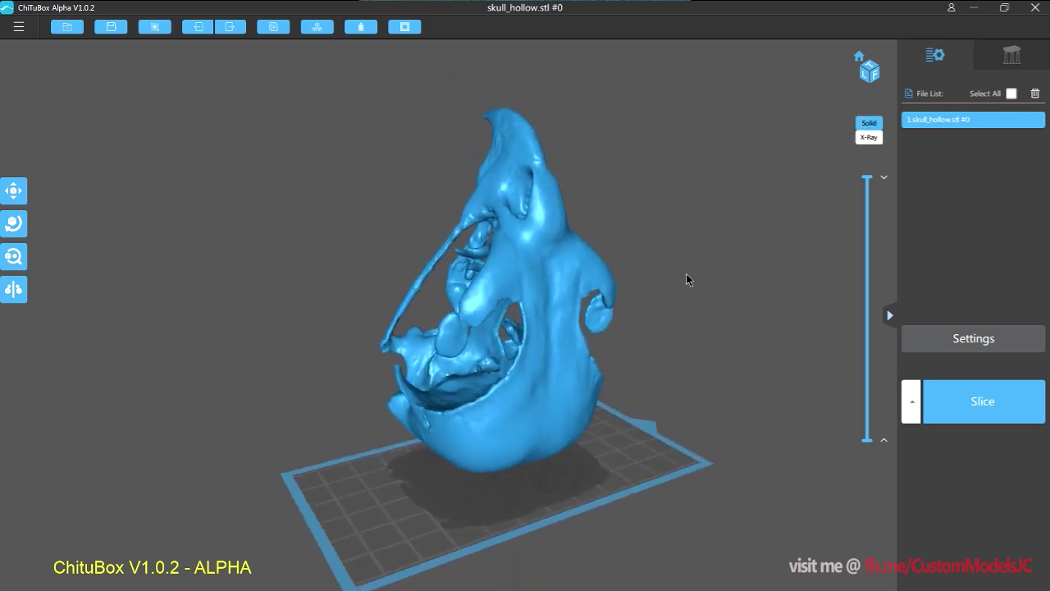
pyautogui.moveTo(708, 271); pyautogui.dragTo(675, 273)
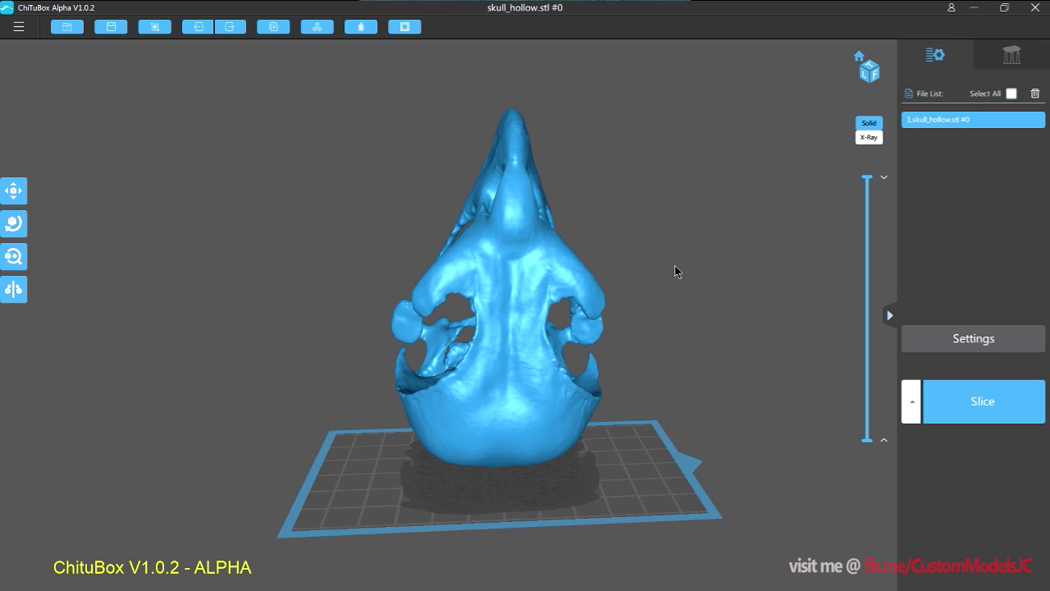